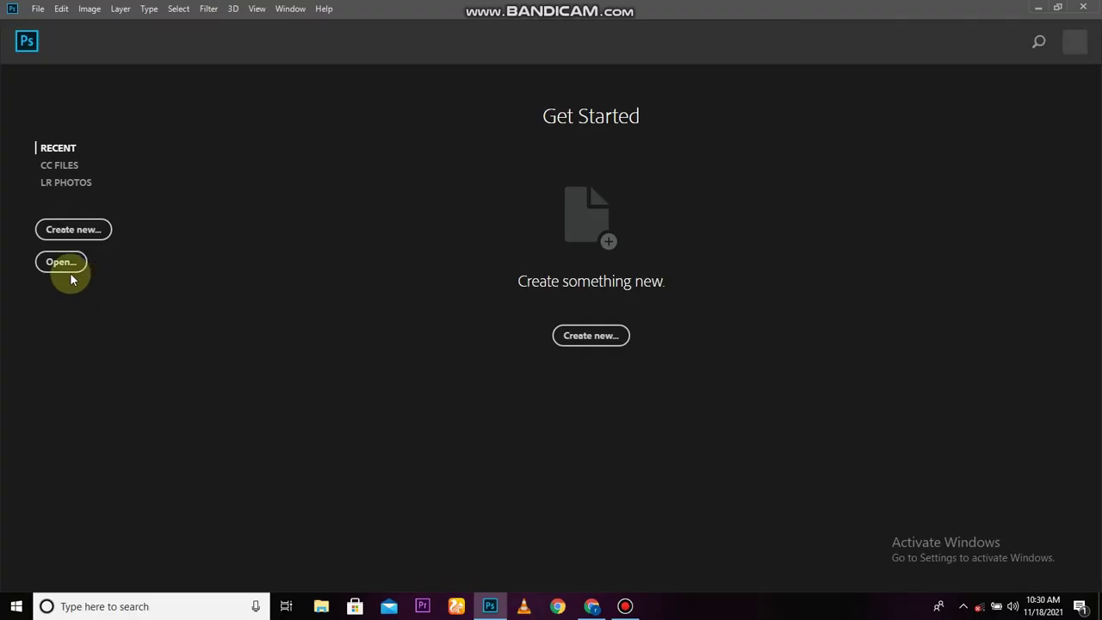
- Open the lakeside portrait JPG and duplicate its Background layer
{"action": "left_click", "coordinate": [65, 263]}
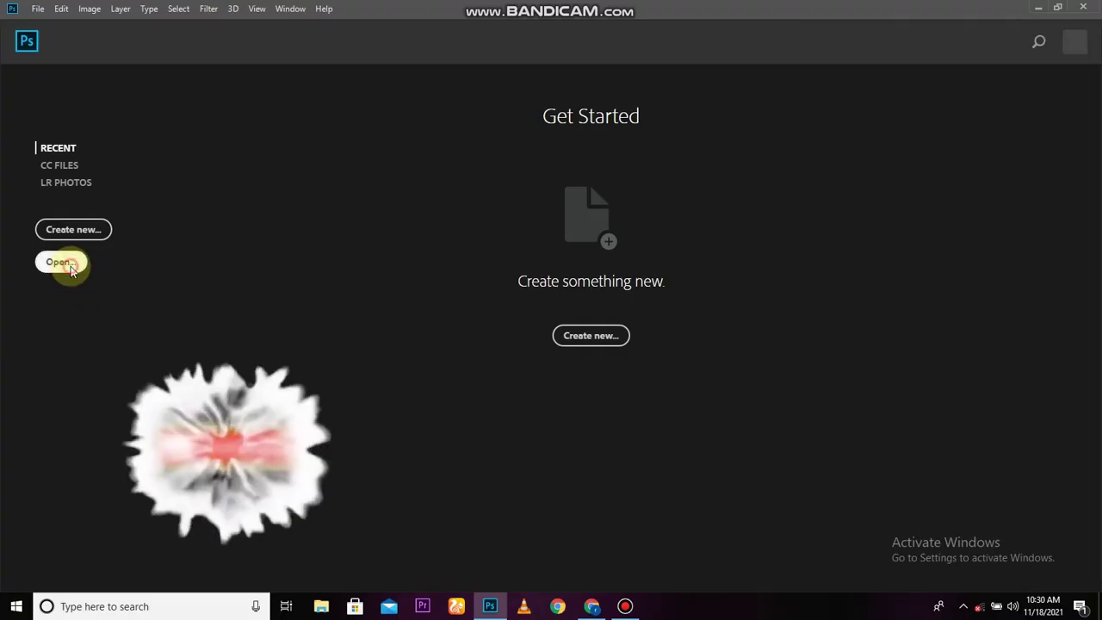
{"action": "double_click", "coordinate": [638, 138]}
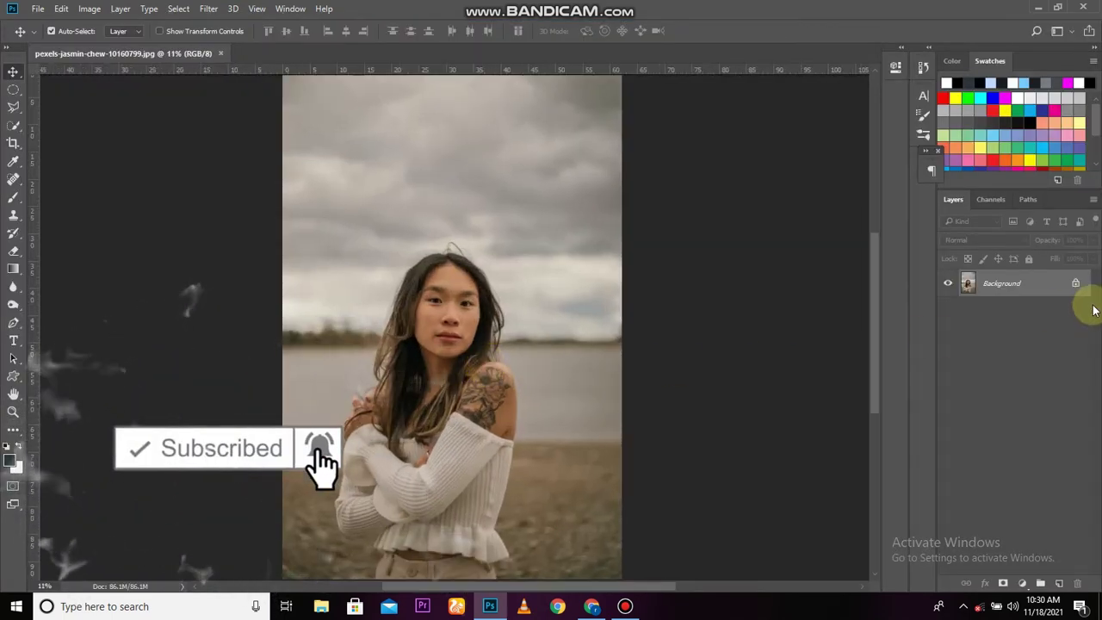
{"action": "right_click", "coordinate": [1040, 293]}
{"action": "left_click", "coordinate": [1022, 319]}
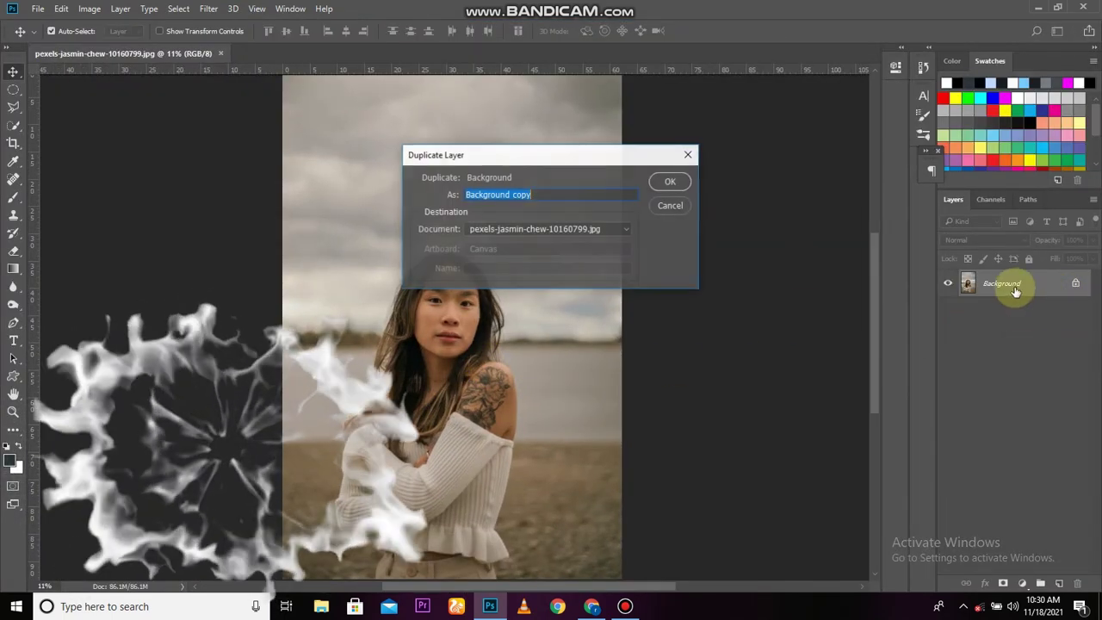
{"action": "left_click", "coordinate": [659, 181]}
- Duplicate Background copy to create Background copy 2, and select the Background copy layer
{"action": "right_click", "coordinate": [1009, 283]}
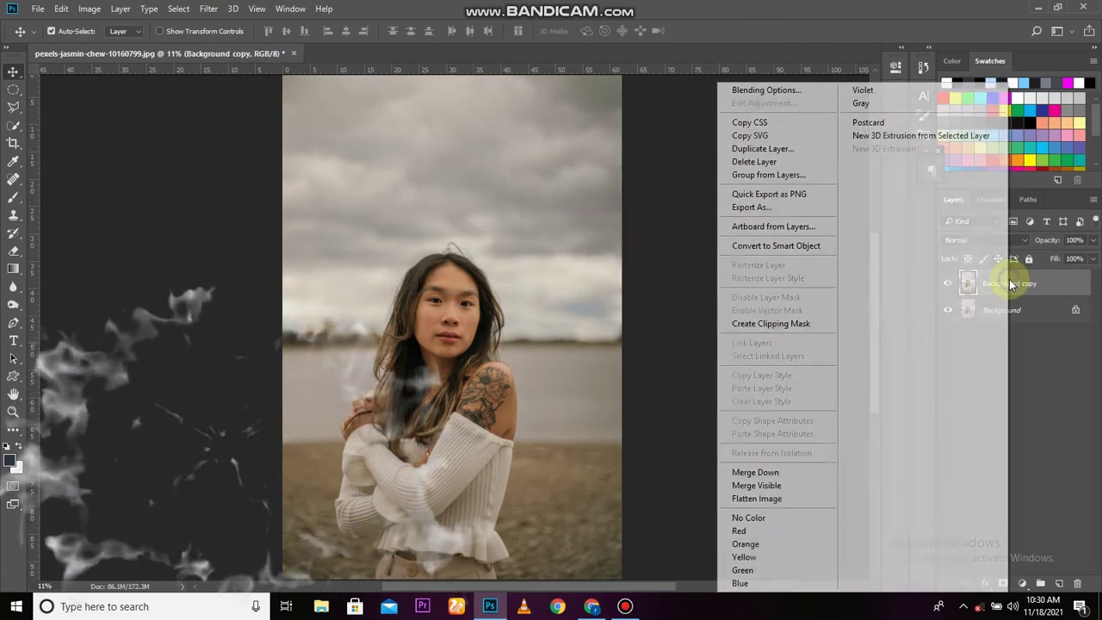
{"action": "left_click", "coordinate": [762, 148]}
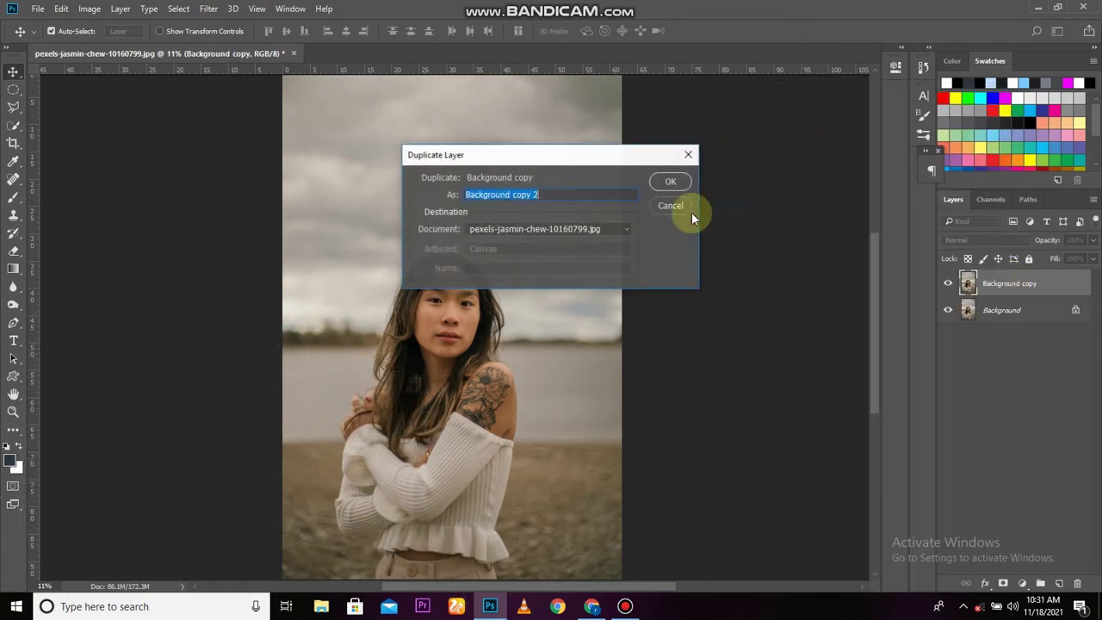
{"action": "left_click", "coordinate": [659, 181]}
{"action": "left_click", "coordinate": [1015, 307]}
{"action": "type", "text": "gaussiom blure"}
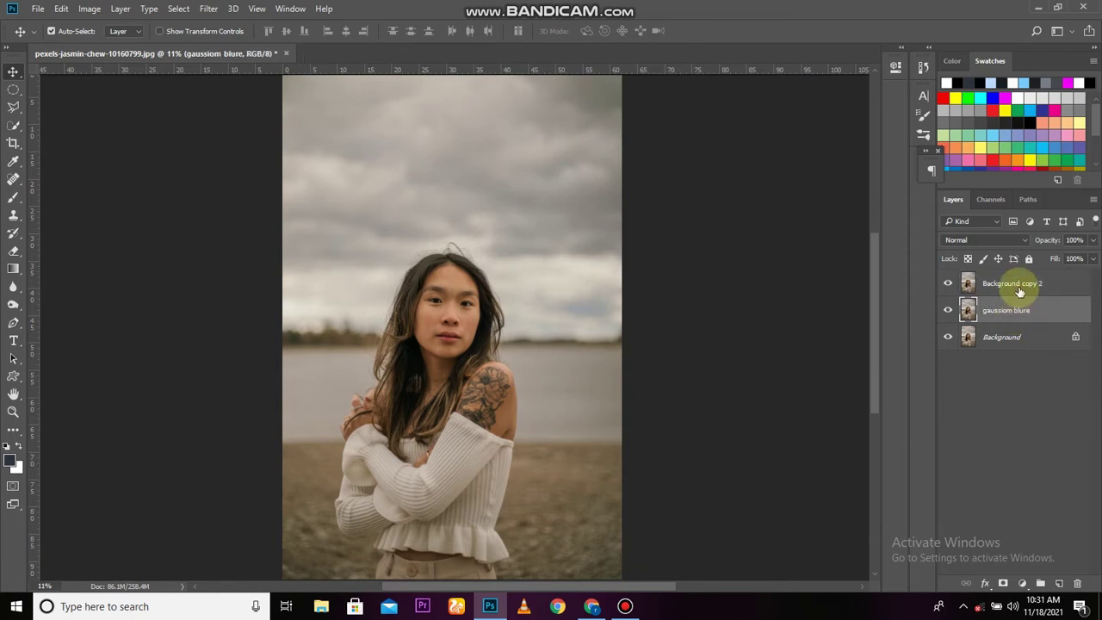
- Rename the top layer 'hipass' and convert both gaussiom blure and hipass to smart objects
{"action": "double_click", "coordinate": [1018, 288]}
{"action": "type", "text": "hipass"}
{"action": "key", "text": "Return"}
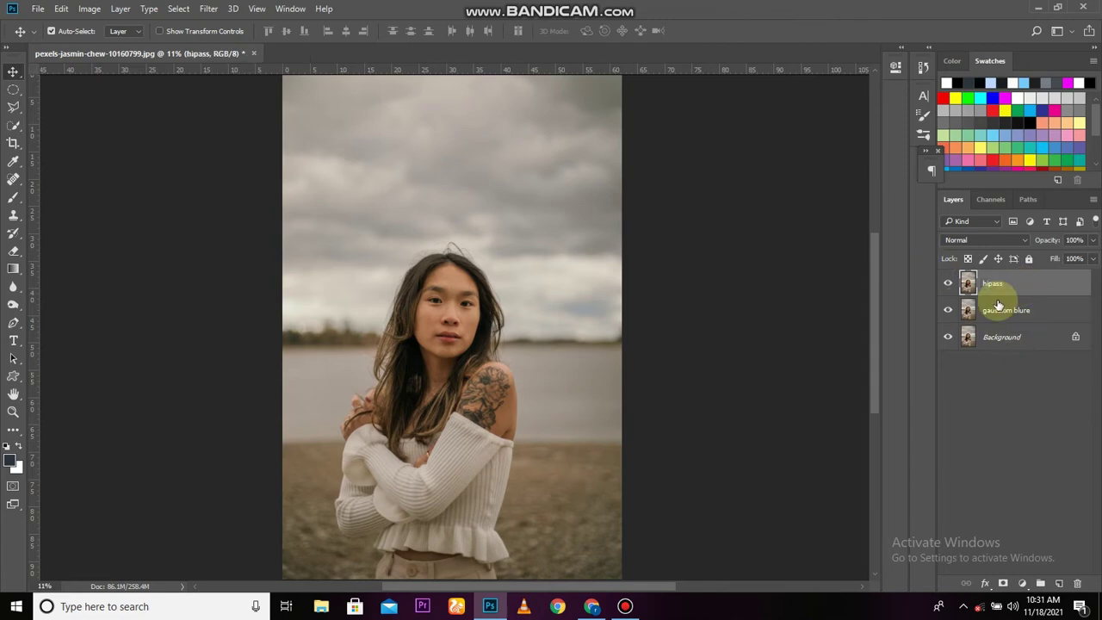
{"action": "right_click", "coordinate": [997, 303]}
{"action": "left_click", "coordinate": [794, 243]}
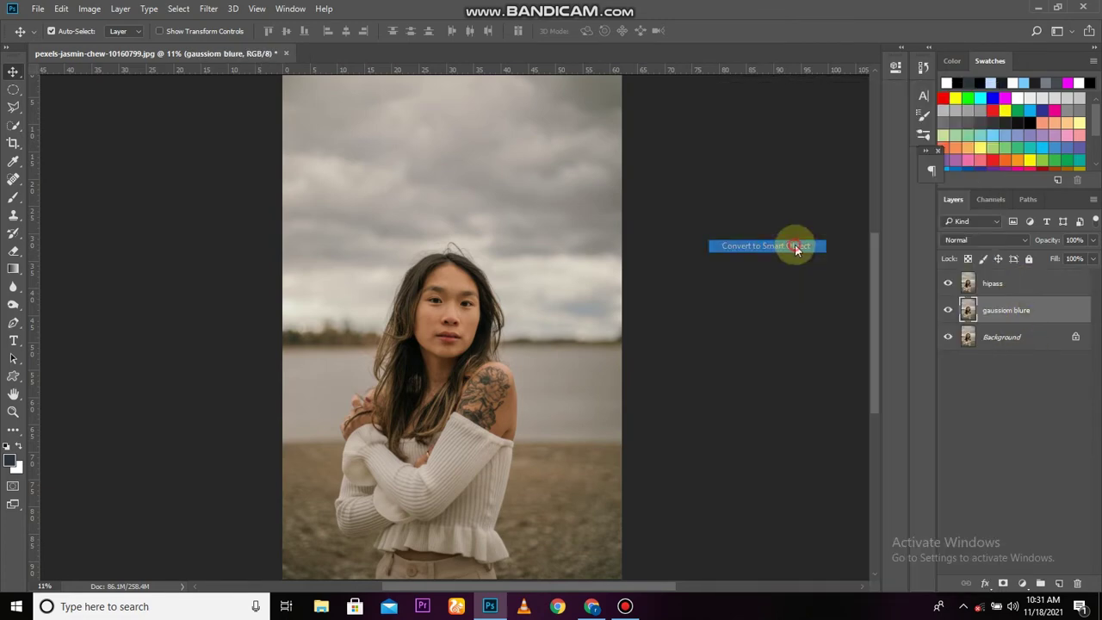
{"action": "right_click", "coordinate": [1017, 285]}
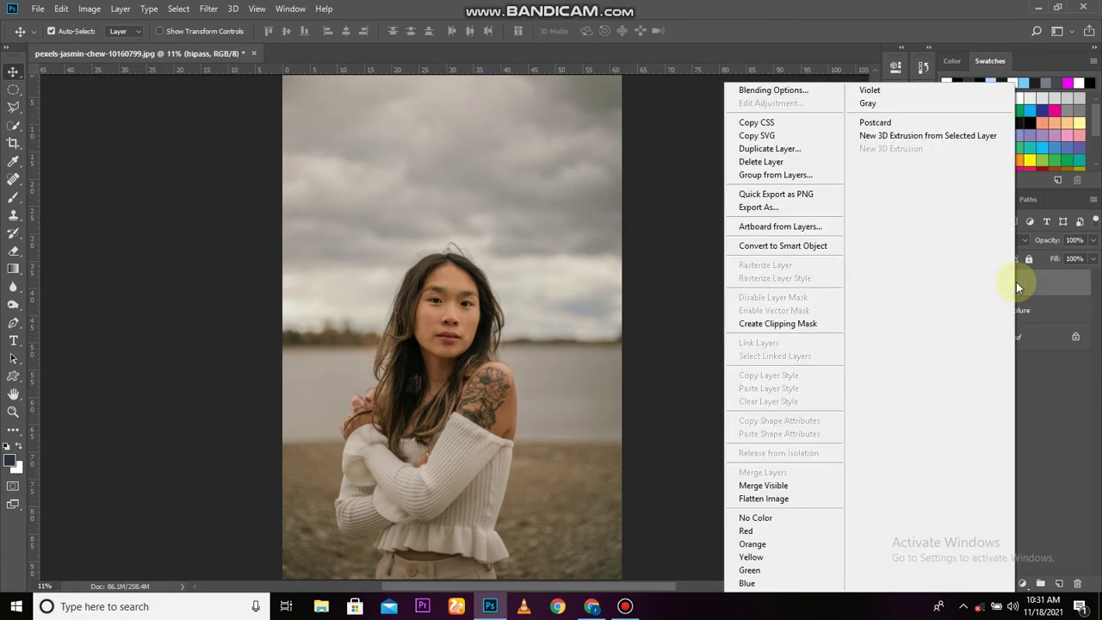
{"action": "left_click", "coordinate": [825, 249]}
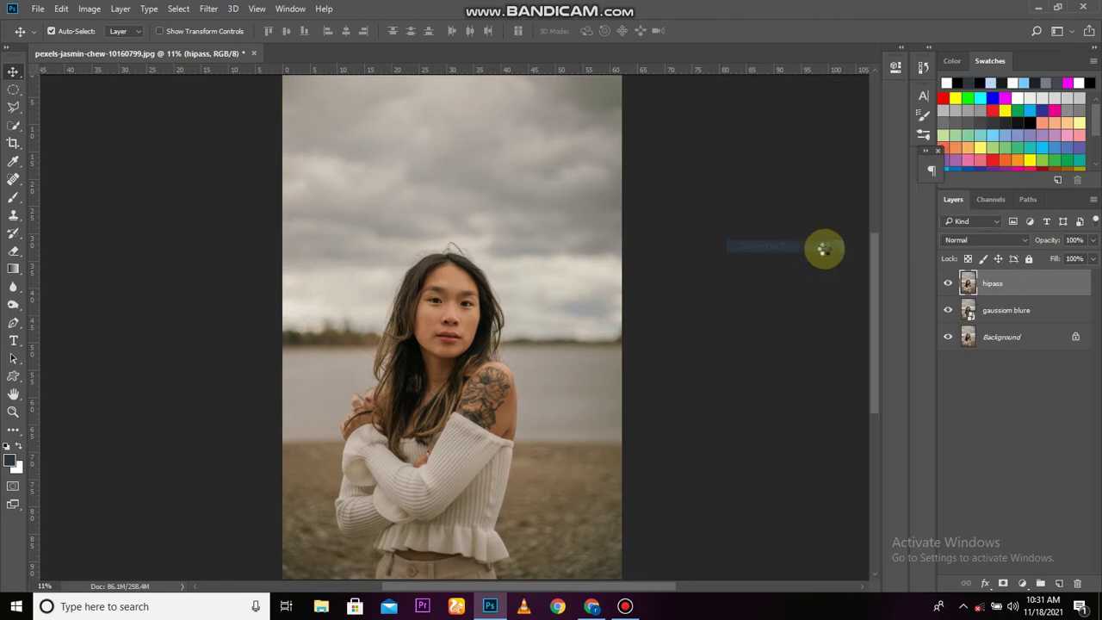
- Apply a 20.8-pixel Gaussian Blur to the gaussiom blure layer
{"action": "left_click", "coordinate": [1055, 317]}
{"action": "left_click", "coordinate": [209, 8]}
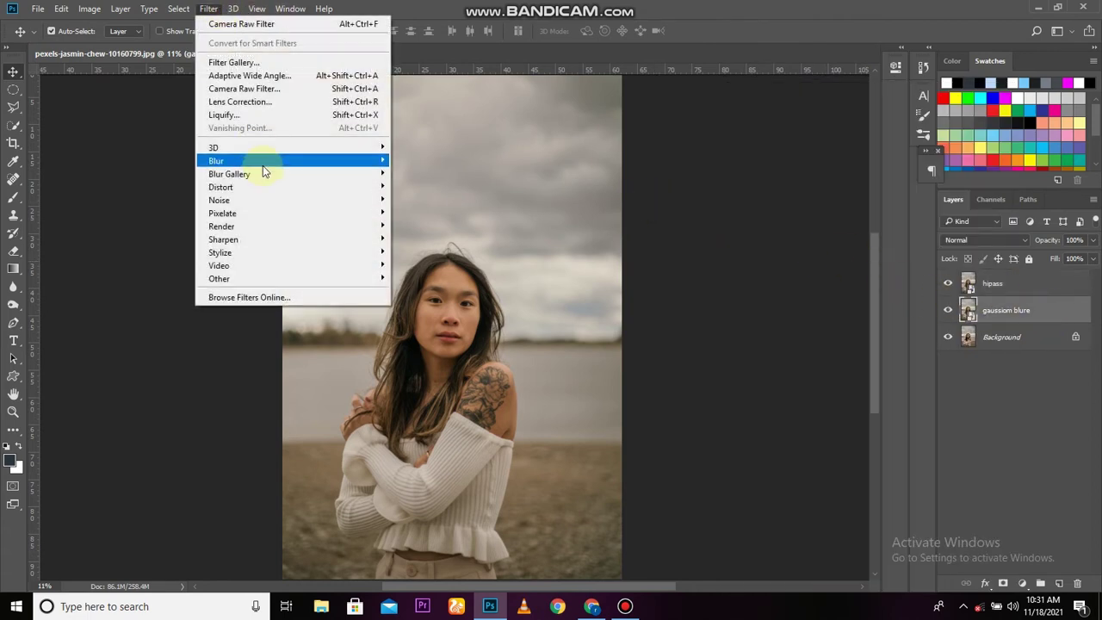
{"action": "mouse_move", "coordinate": [216, 161]}
{"action": "left_click", "coordinate": [426, 215]}
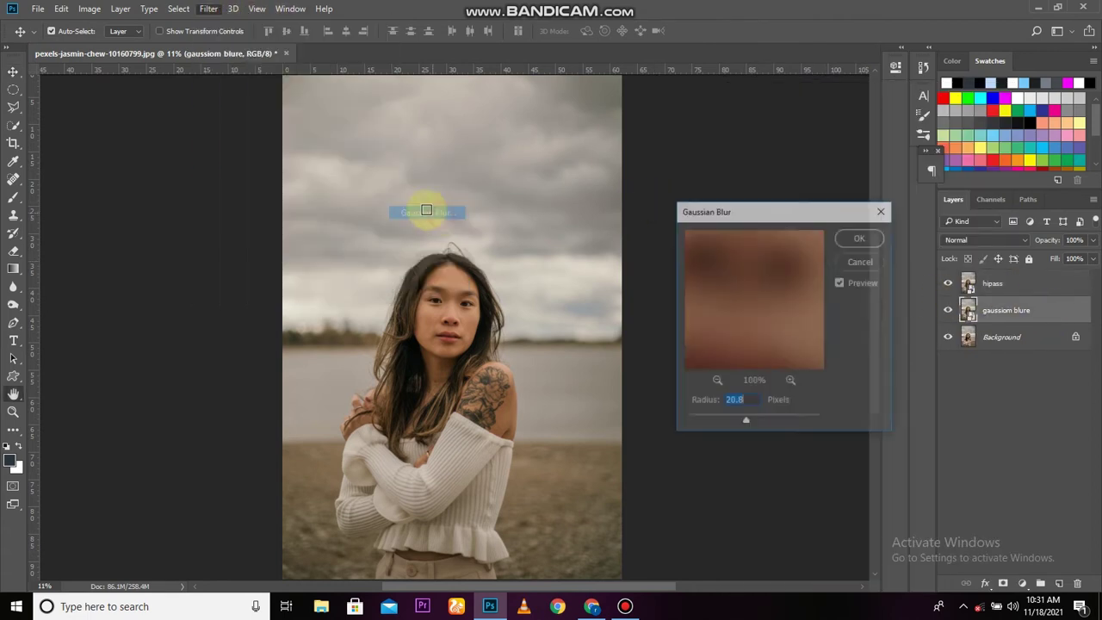
{"action": "left_click", "coordinate": [717, 381]}
{"action": "left_click", "coordinate": [717, 381]}
{"action": "mouse_move", "coordinate": [737, 332]}
{"action": "left_mouse_down"}
{"action": "mouse_move", "coordinate": [754, 302]}
{"action": "mouse_move", "coordinate": [802, 279]}
{"action": "left_mouse_up"}
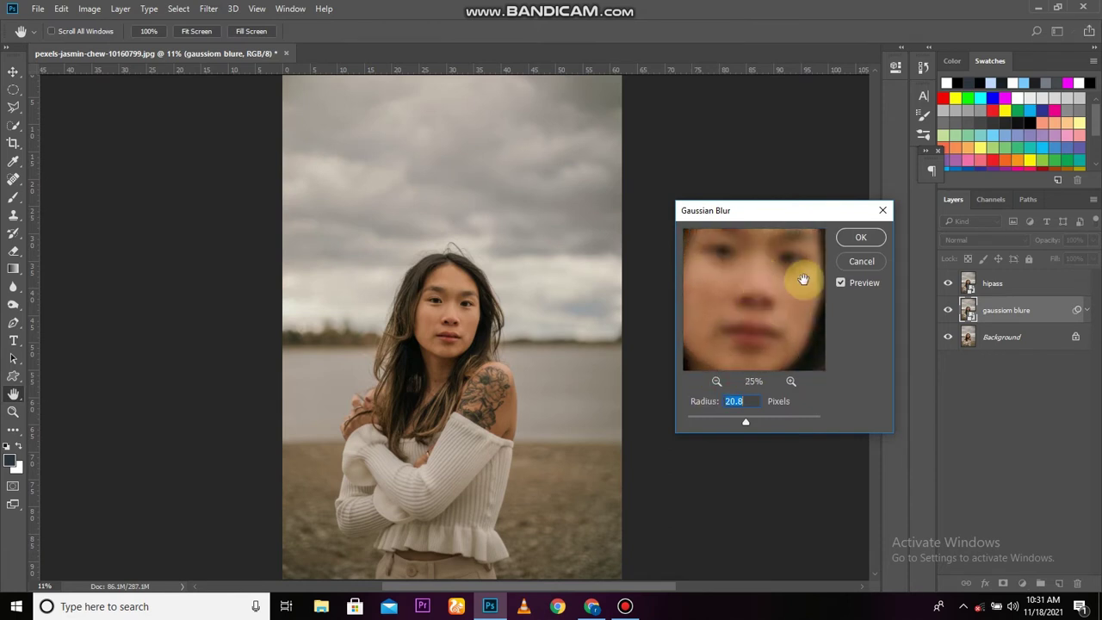
{"action": "left_click", "coordinate": [852, 242]}
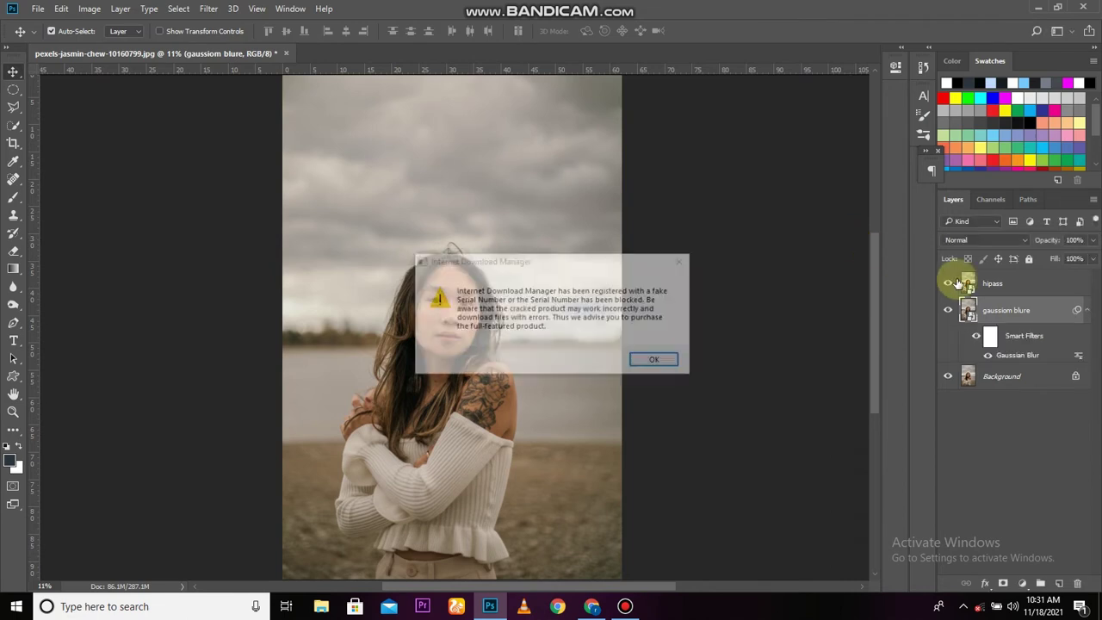
{"action": "left_click", "coordinate": [682, 263]}
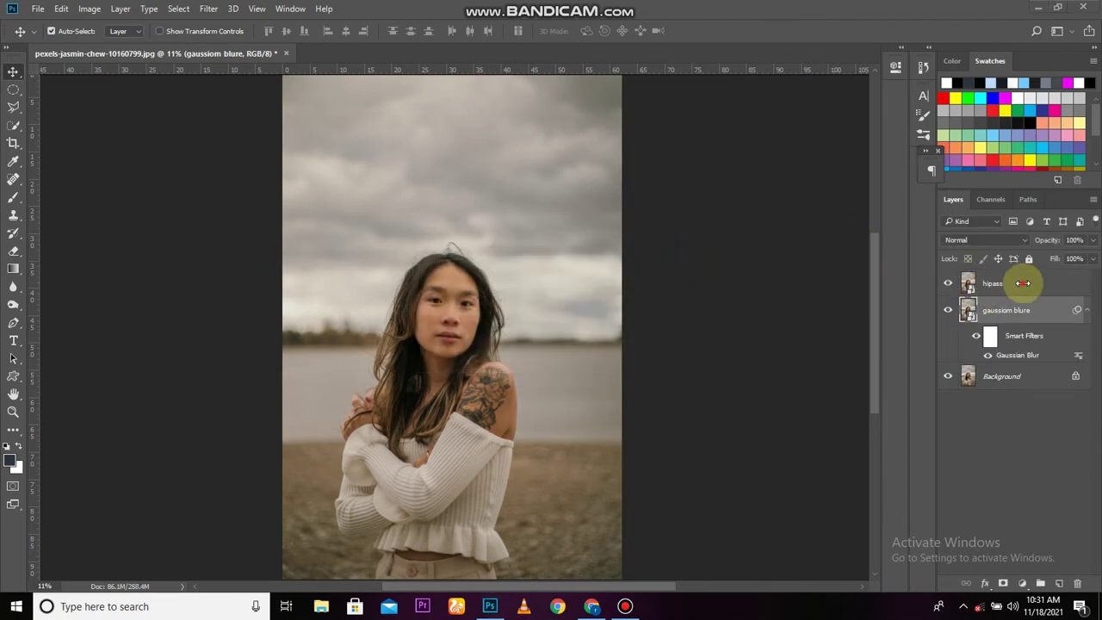
- Set the hipass layer's blend mode to Vivid Light
{"action": "left_click", "coordinate": [1023, 285]}
{"action": "left_click", "coordinate": [986, 240]}
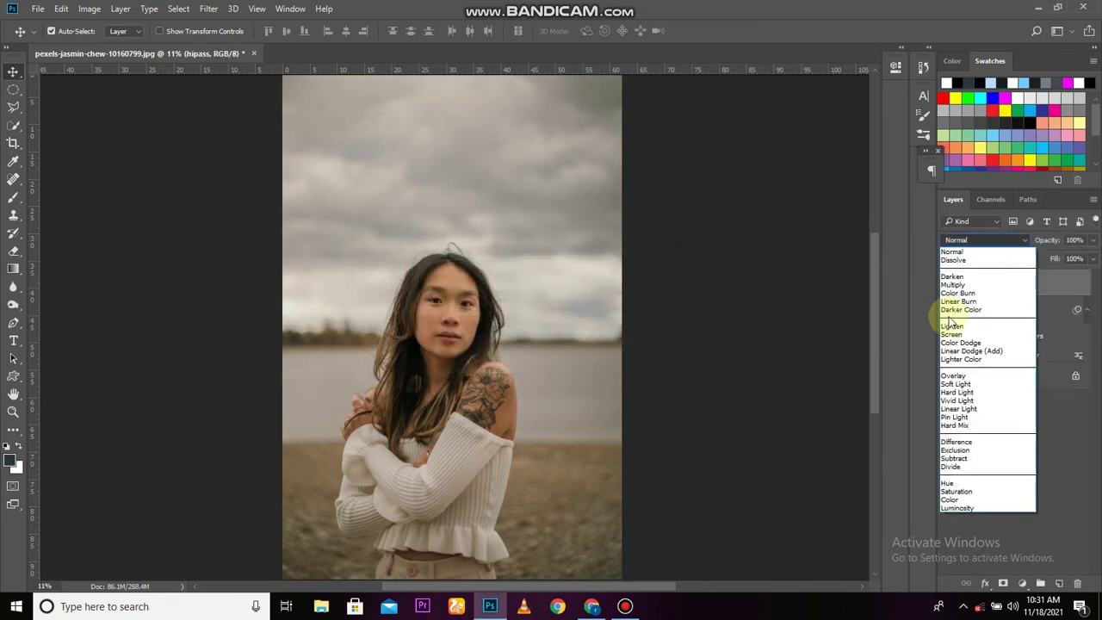
{"action": "left_click", "coordinate": [964, 400]}
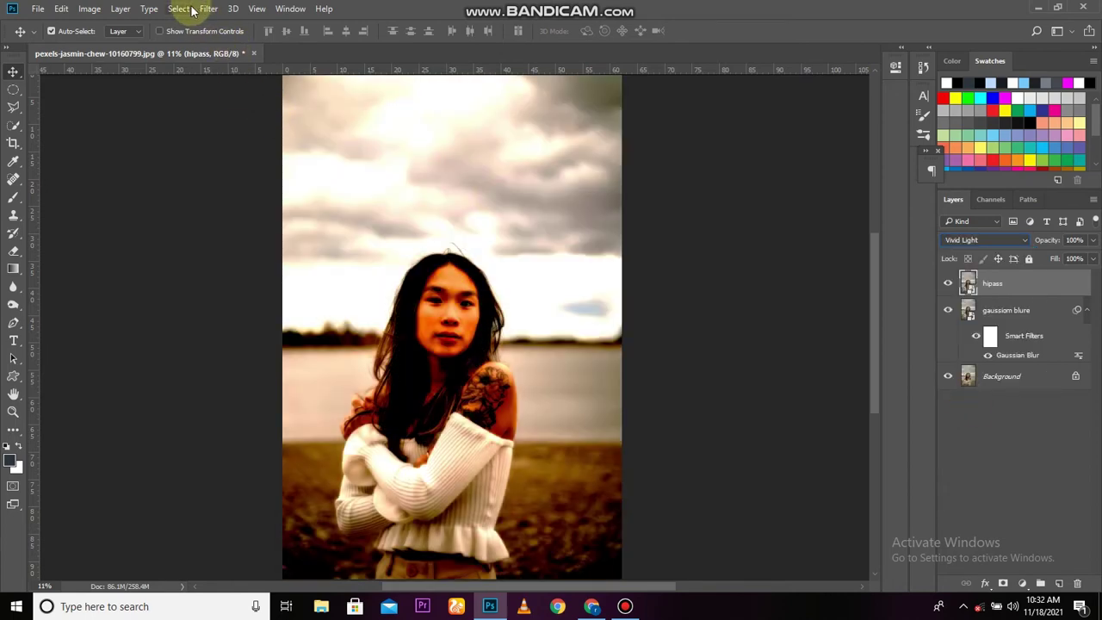
- Apply a High Pass filter with 2.9-pixel radius to hipass
{"action": "left_click", "coordinate": [209, 11]}
{"action": "mouse_move", "coordinate": [258, 279]}
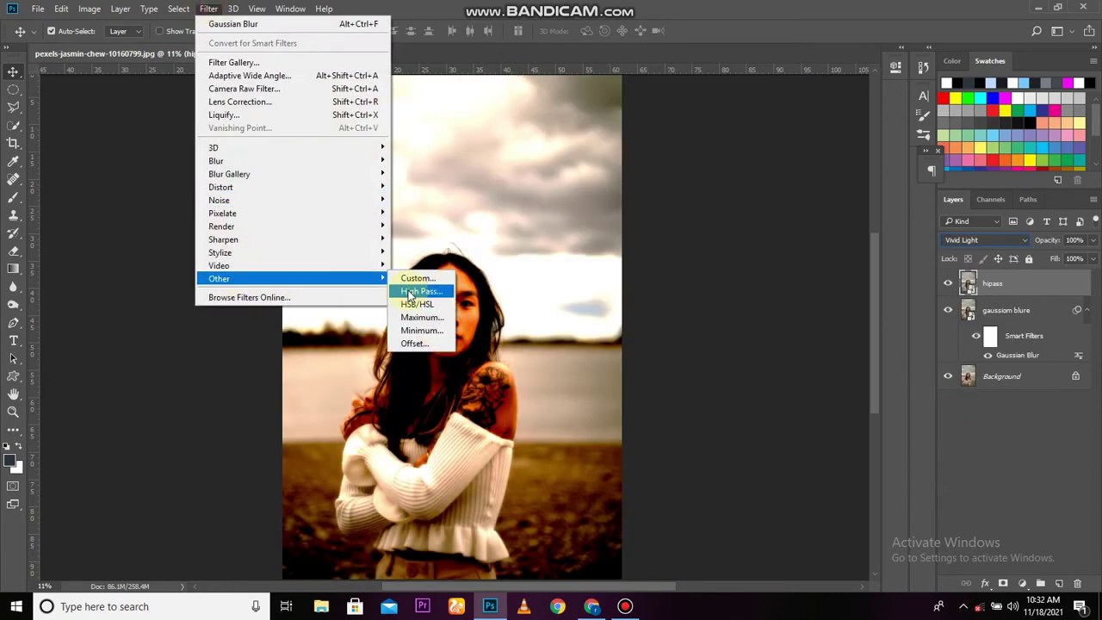
{"action": "left_click", "coordinate": [410, 294]}
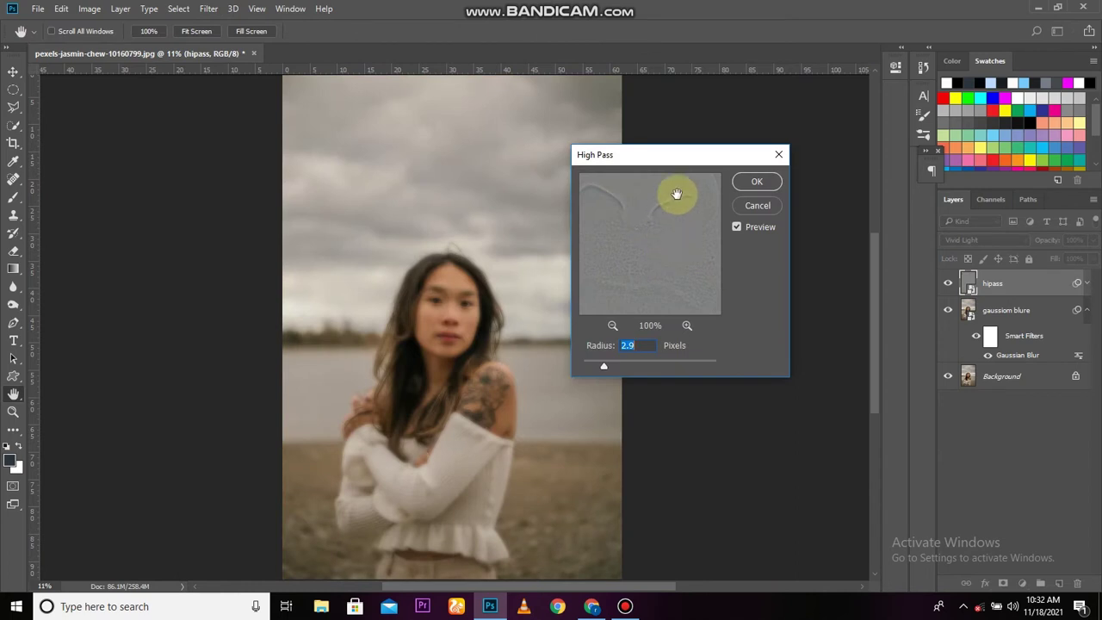
{"action": "left_click_drag", "start_coordinate": [698, 163], "coordinate": [763, 162]}
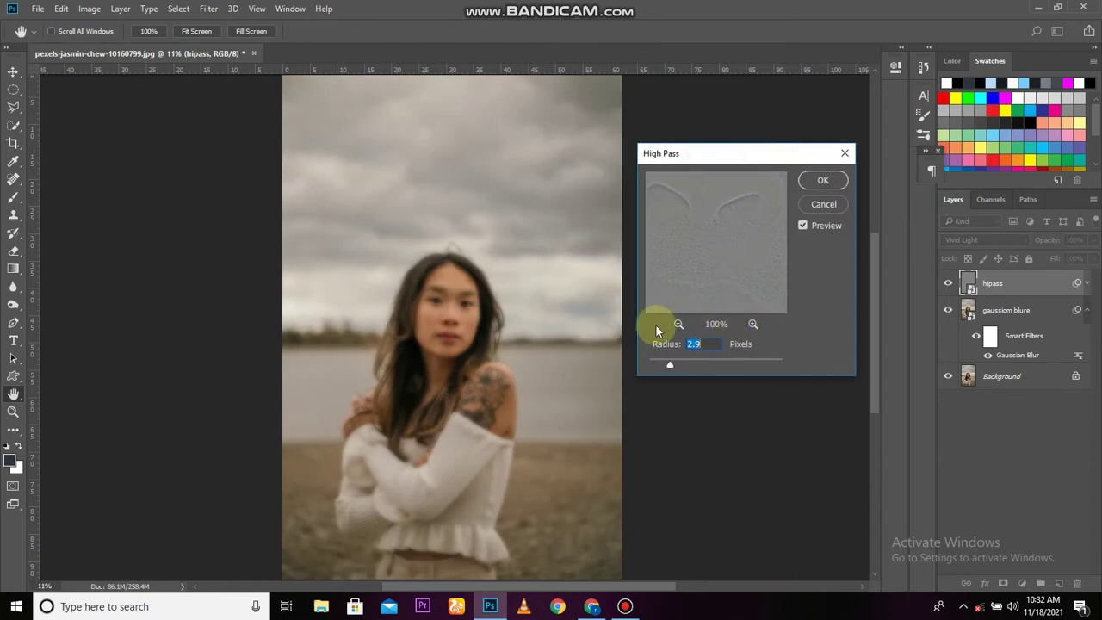
{"action": "left_click", "coordinate": [822, 180]}
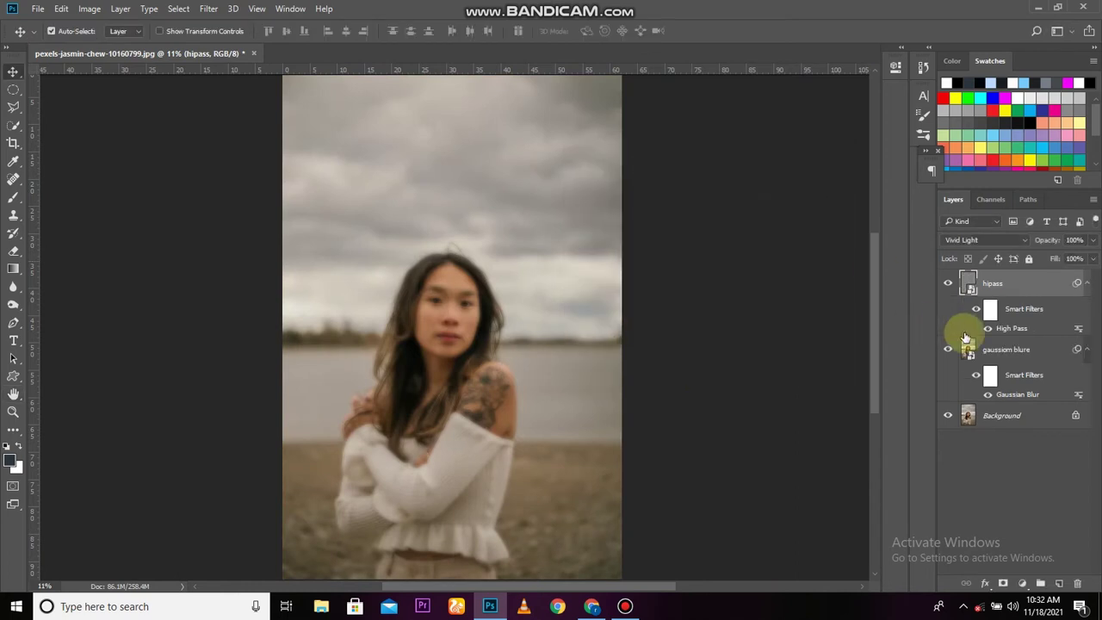
{"action": "left_click", "coordinate": [1024, 352]}
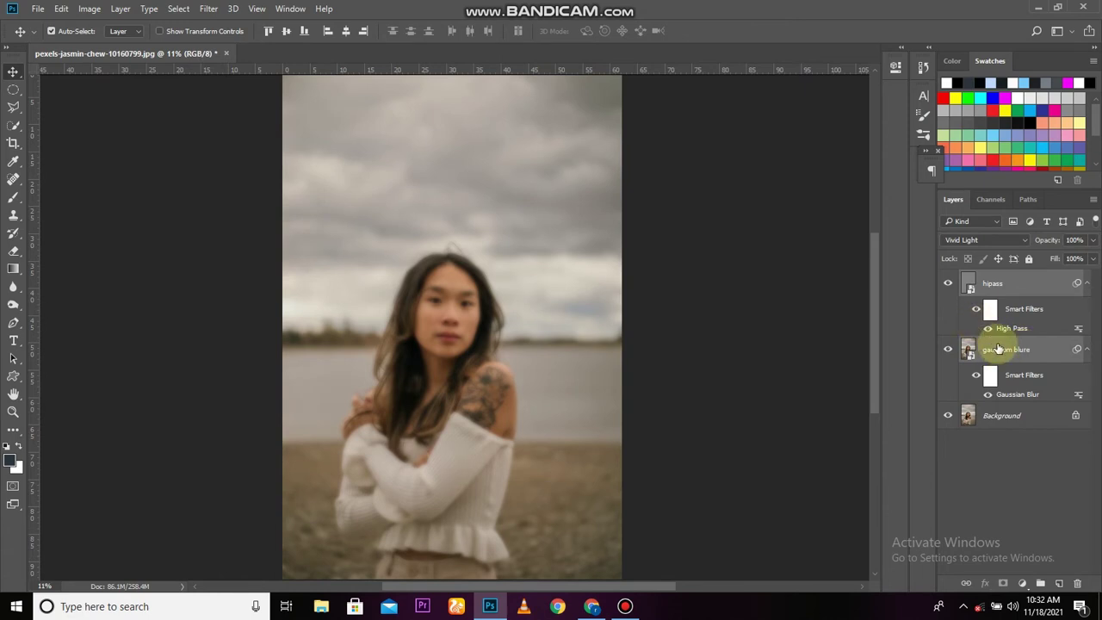
- Merge the selected hipass and gaussiom blure layers, compare the result, and add a layer mask
{"action": "right_click", "coordinate": [997, 348]}
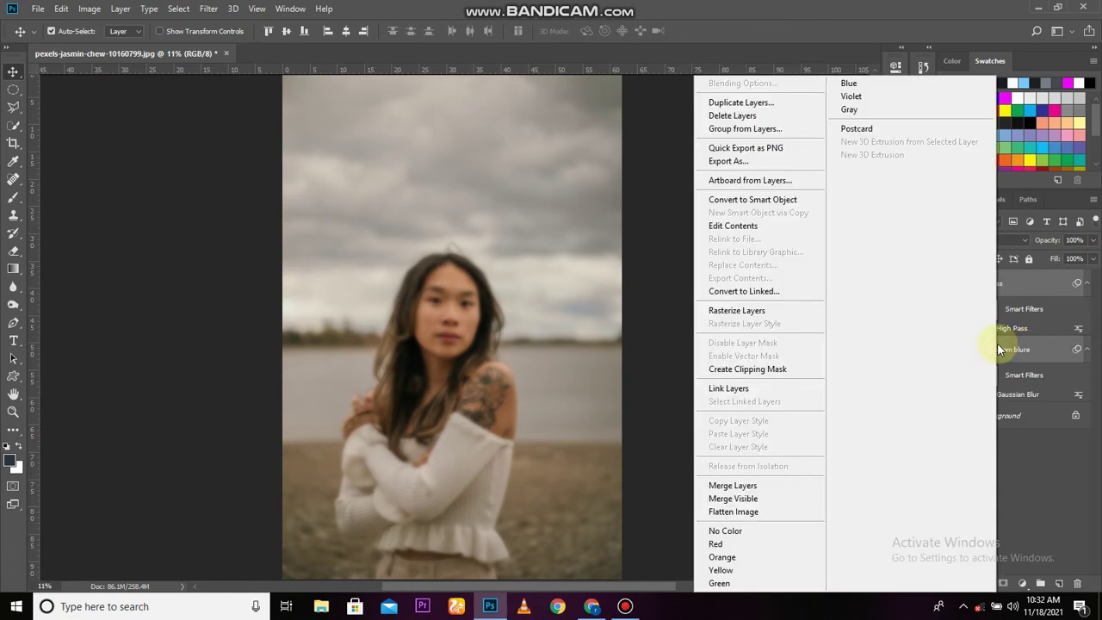
{"action": "left_click", "coordinate": [757, 485]}
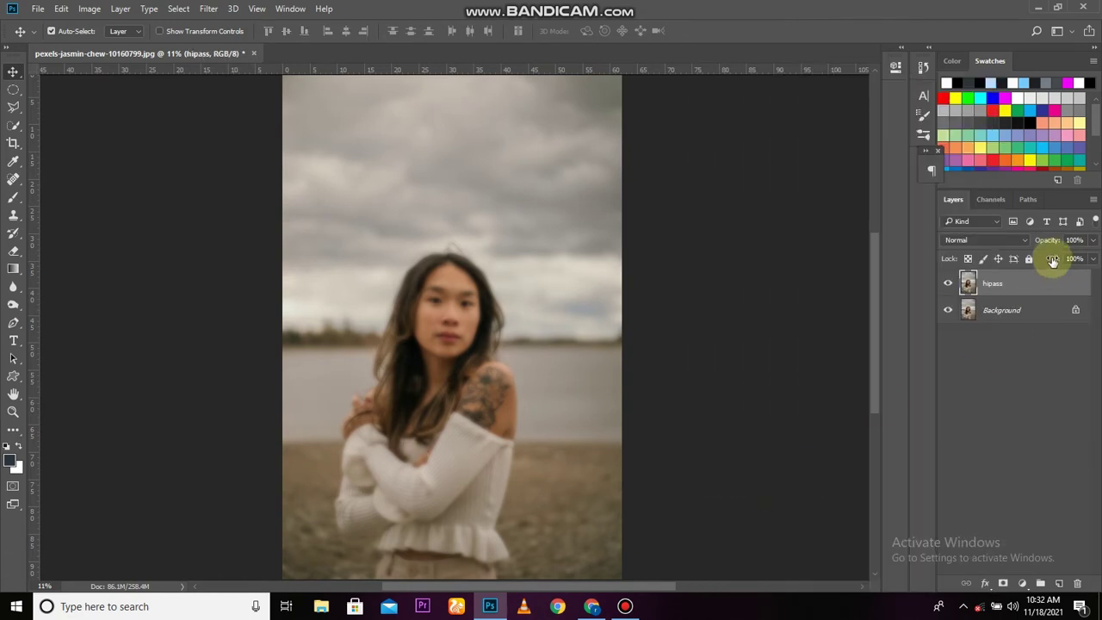
{"action": "left_click", "coordinate": [948, 284]}
{"action": "left_click", "coordinate": [948, 284]}
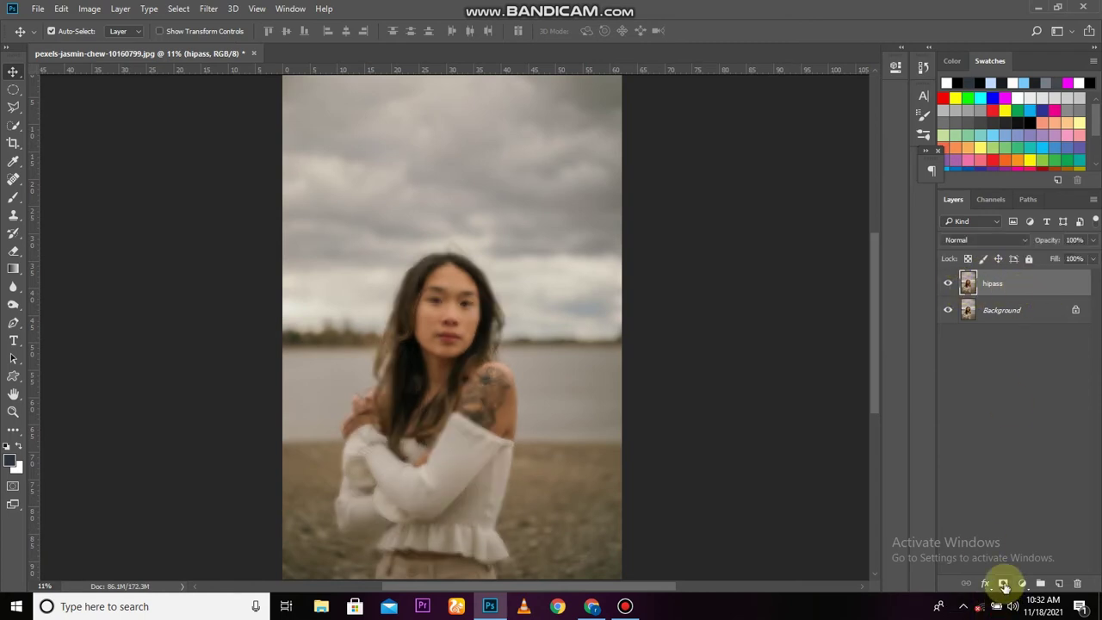
{"action": "left_click", "coordinate": [1004, 587]}
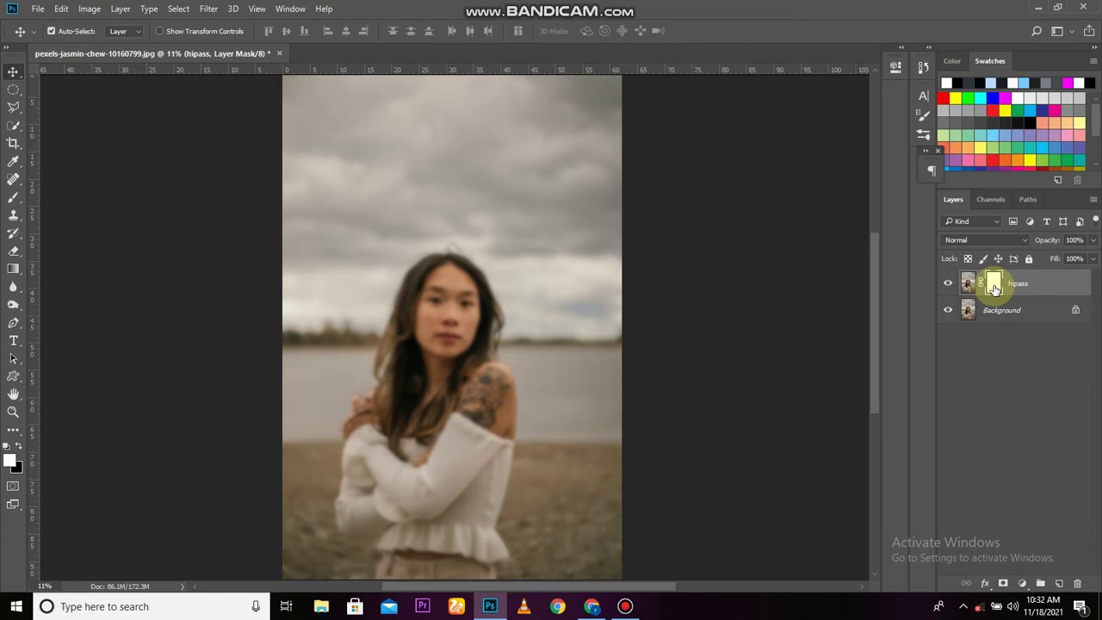
- Invert the hipass mask to black, pick the Brush tool and zoom into the face
{"action": "key", "text": "ctrl+i"}
{"action": "scroll", "coordinate": [467, 357], "scroll_direction": "up", "scroll_amount": 2}
{"action": "scroll", "coordinate": [468, 325], "scroll_direction": "up", "scroll_amount": 3}
{"action": "key", "text": "b"}
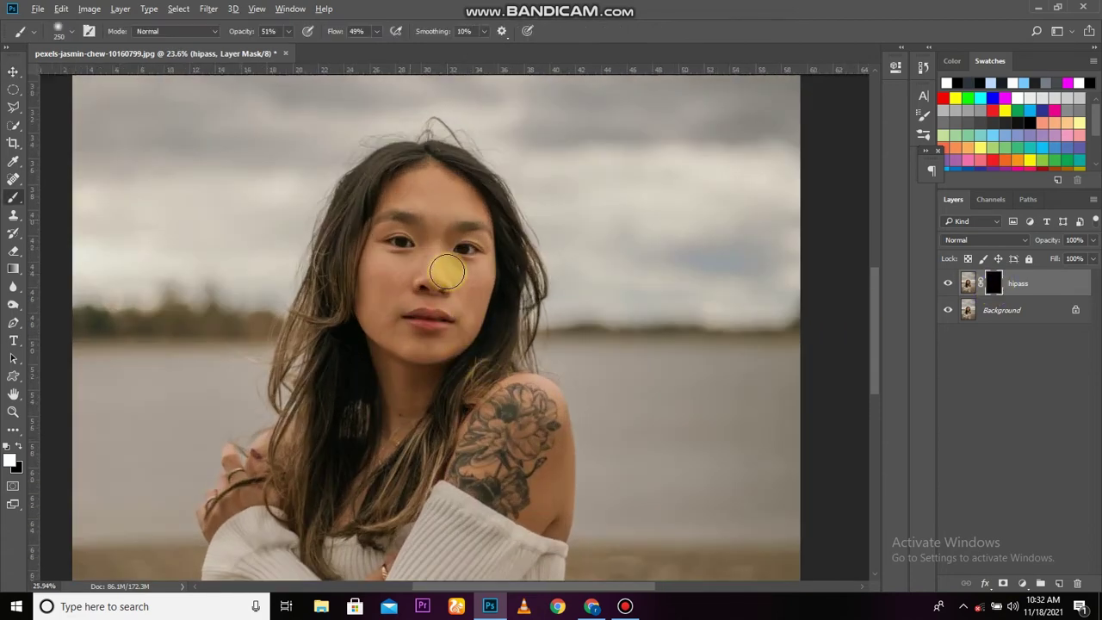
{"action": "scroll", "coordinate": [447, 272], "scroll_direction": "up", "scroll_amount": 1}
{"action": "scroll", "coordinate": [408, 270], "scroll_direction": "up", "scroll_amount": 1}
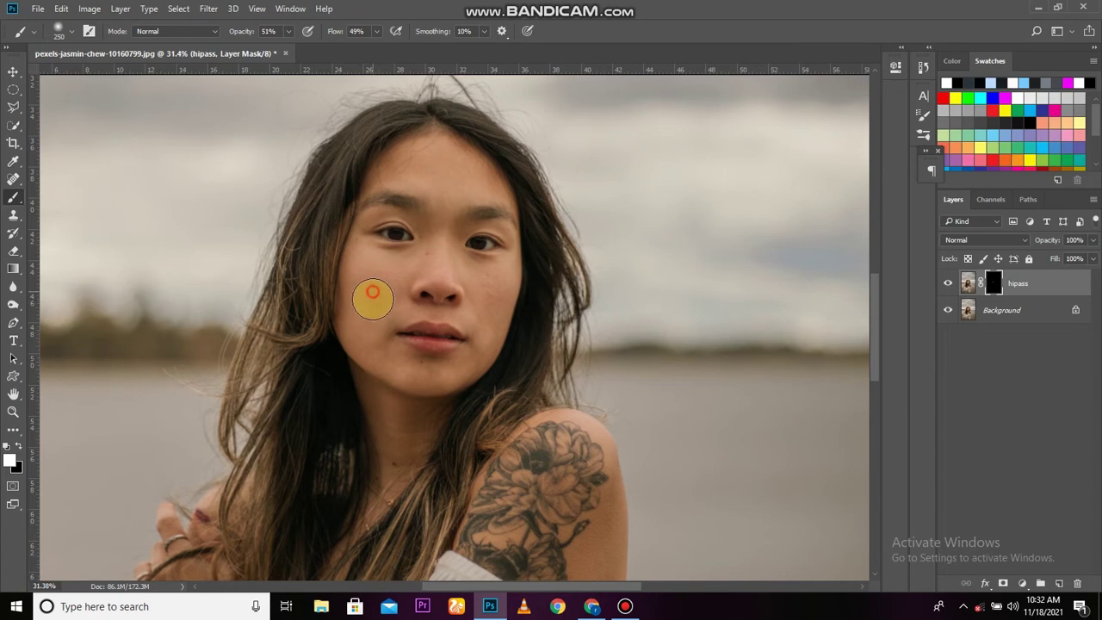
{"action": "key", "text": "bracketleft"}
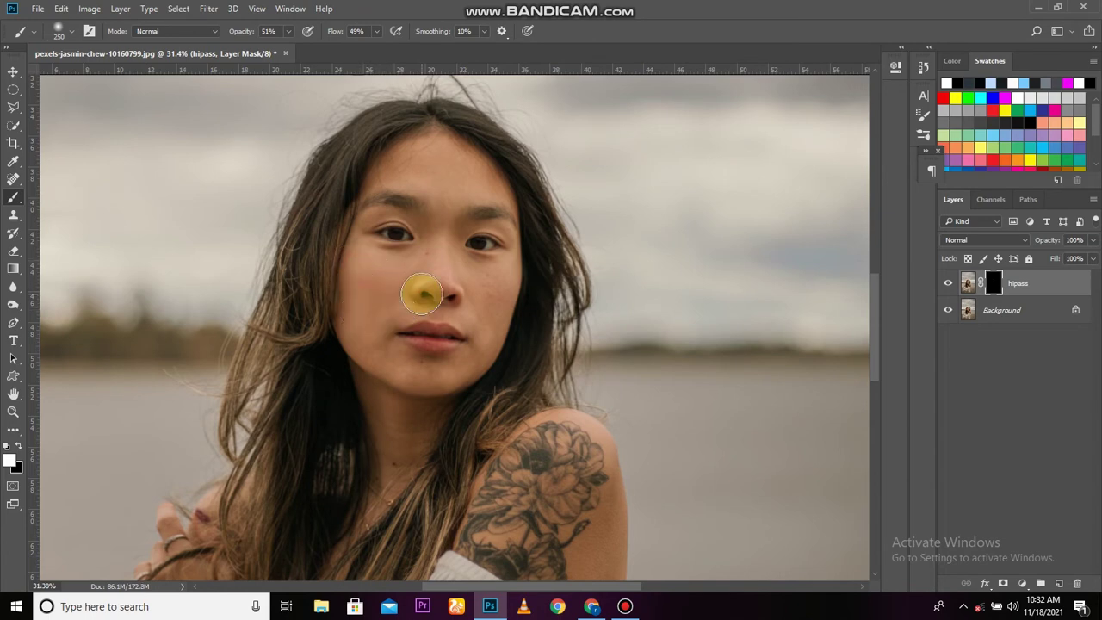
{"action": "scroll", "coordinate": [404, 284], "scroll_direction": "up", "scroll_amount": 2}
- Paint the mask white over the cheek, chin, forehead, between the eyes and the lips
{"action": "mouse_move", "coordinate": [381, 312]}
{"action": "left_mouse_down"}
{"action": "mouse_move", "coordinate": [395, 379]}
{"action": "mouse_move", "coordinate": [384, 389]}
{"action": "mouse_move", "coordinate": [524, 326]}
{"action": "mouse_move", "coordinate": [513, 287]}
{"action": "mouse_move", "coordinate": [529, 341]}
{"action": "mouse_move", "coordinate": [517, 316]}
{"action": "left_mouse_up"}
{"action": "key", "text": "bracketleft"}
{"action": "key", "text": "bracketleft"}
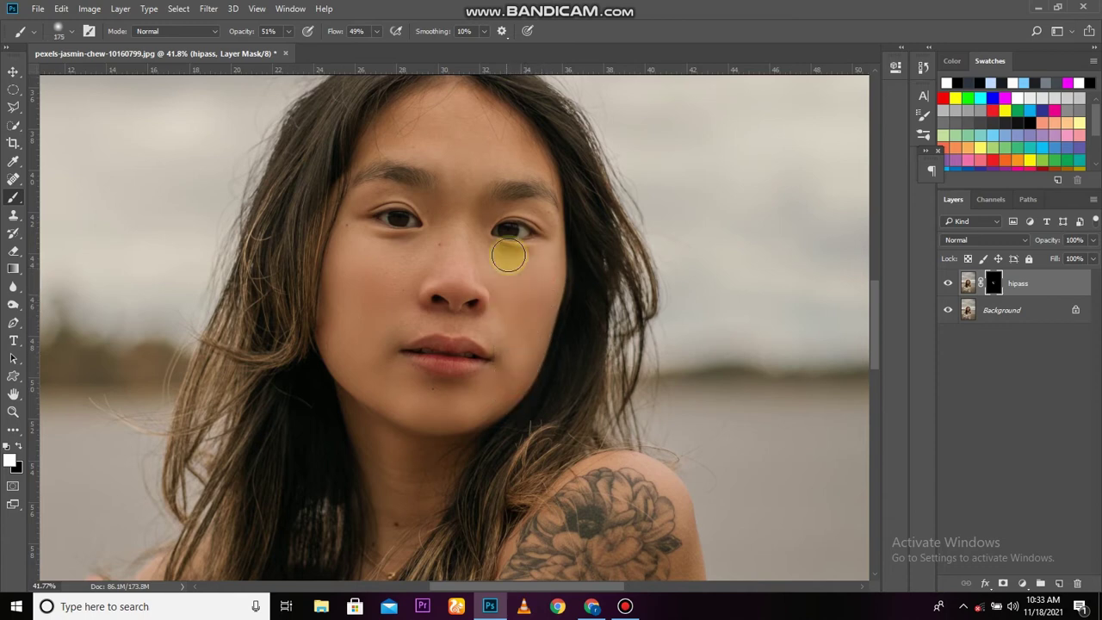
{"action": "mouse_move", "coordinate": [501, 150]}
{"action": "left_mouse_down"}
{"action": "mouse_move", "coordinate": [428, 129]}
{"action": "mouse_move", "coordinate": [489, 115]}
{"action": "mouse_move", "coordinate": [452, 130]}
{"action": "left_mouse_up"}
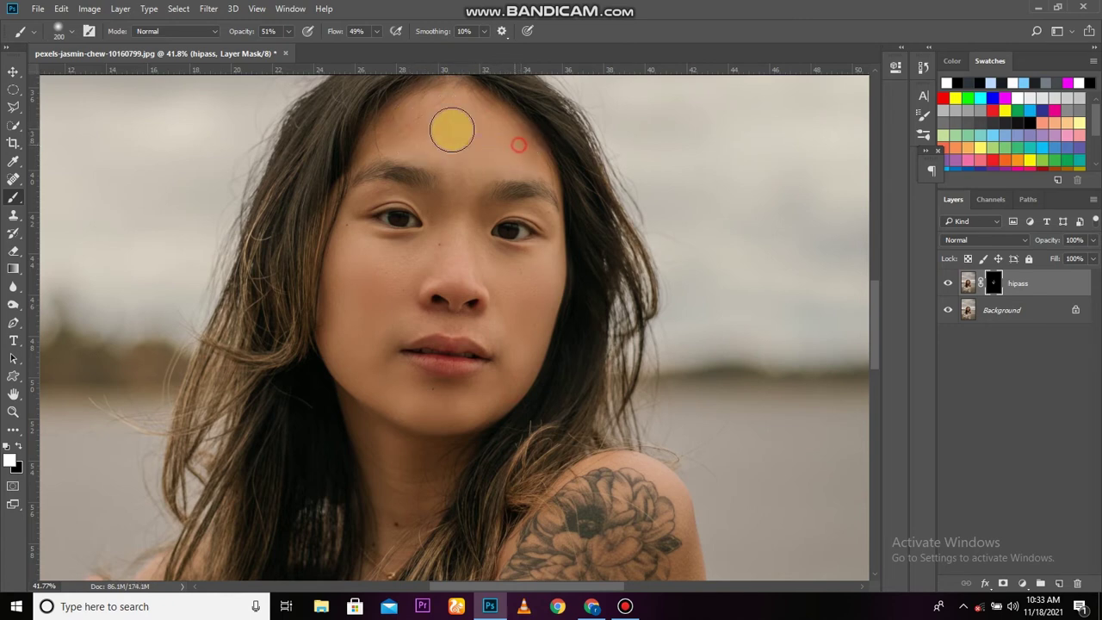
{"action": "key", "text": "bracketleft"}
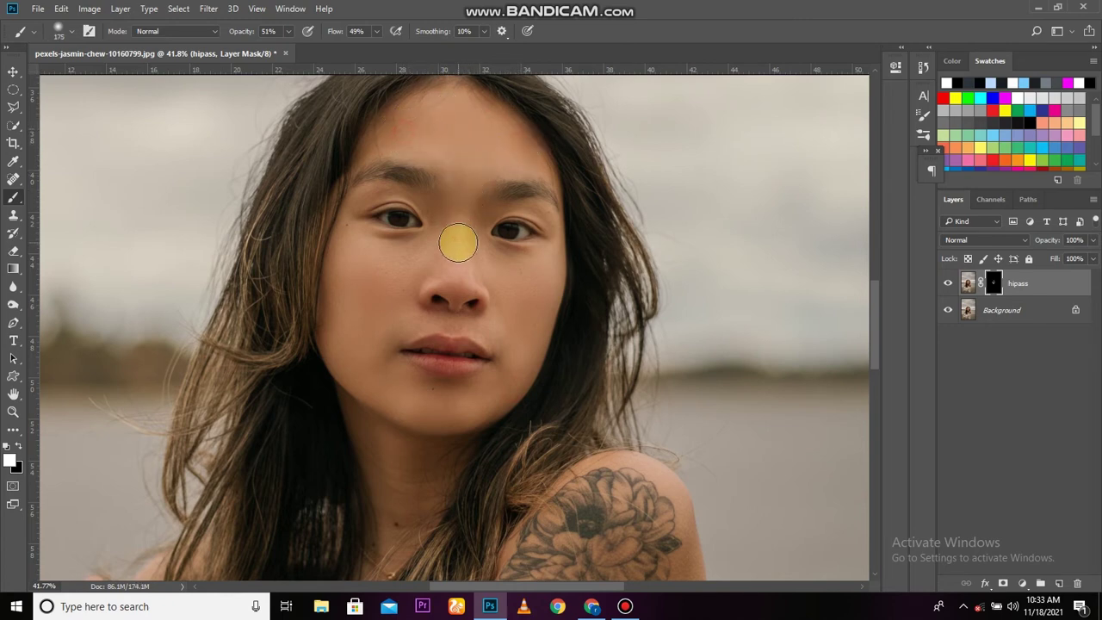
{"action": "key", "text": "bracketleft"}
{"action": "key", "text": "bracketleft"}
{"action": "left_click_drag", "start_coordinate": [459, 230], "coordinate": [458, 283]}
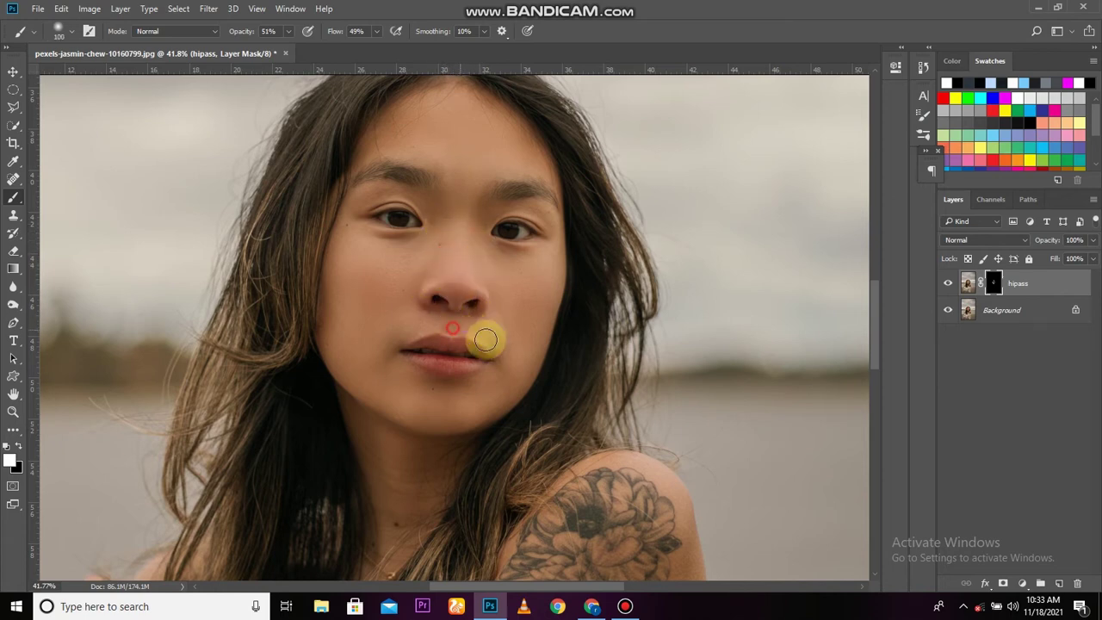
{"action": "left_click_drag", "start_coordinate": [486, 339], "coordinate": [450, 315]}
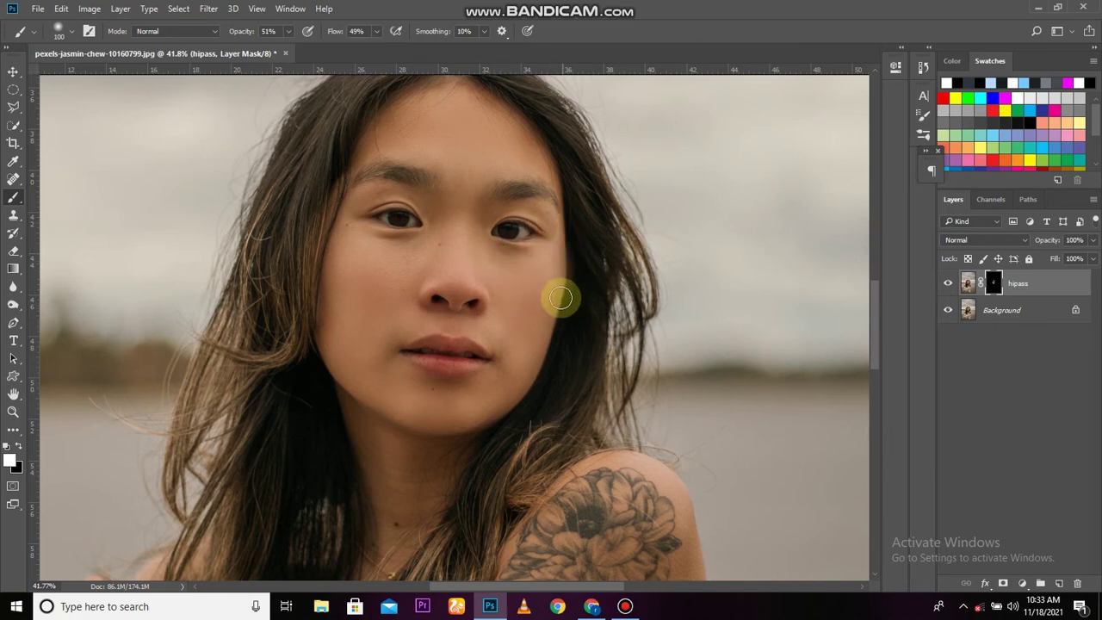
- Paint the nose, right cheek, chin and neck with a size-150 brush, then zoom out
{"action": "key", "text": "bracketright"}
{"action": "key", "text": "bracketright"}
{"action": "mouse_move", "coordinate": [468, 246]}
{"action": "left_mouse_down"}
{"action": "mouse_move", "coordinate": [501, 274]}
{"action": "mouse_move", "coordinate": [392, 422]}
{"action": "left_mouse_up"}
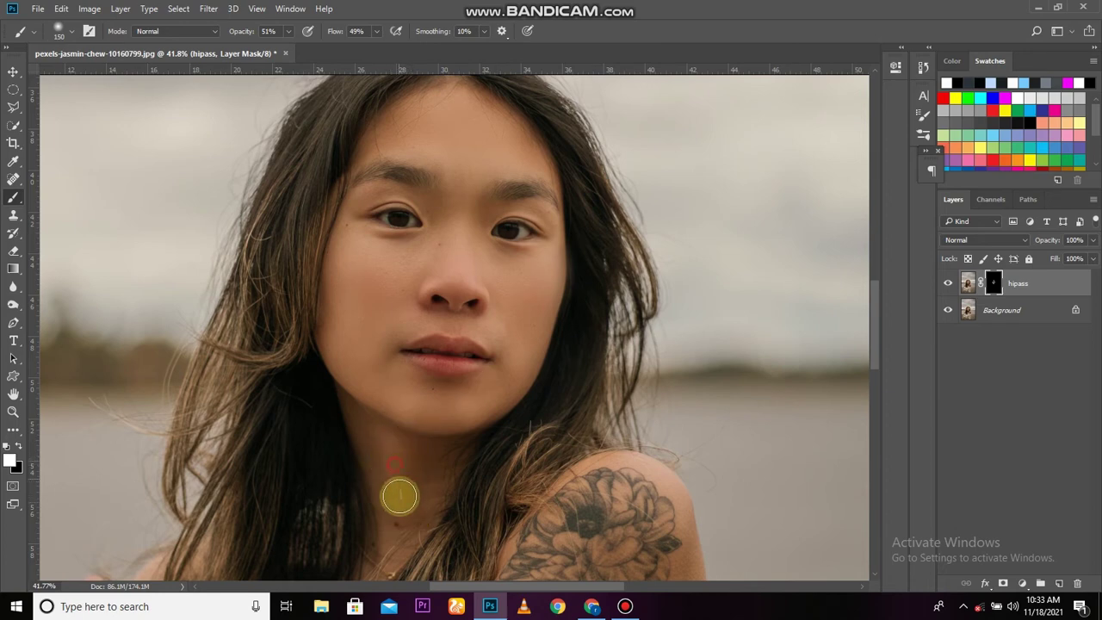
{"action": "mouse_move", "coordinate": [410, 475]}
{"action": "left_mouse_down"}
{"action": "mouse_move", "coordinate": [400, 512]}
{"action": "mouse_move", "coordinate": [485, 502]}
{"action": "left_mouse_up"}
{"action": "scroll", "coordinate": [485, 502], "scroll_direction": "down", "scroll_amount": 3}
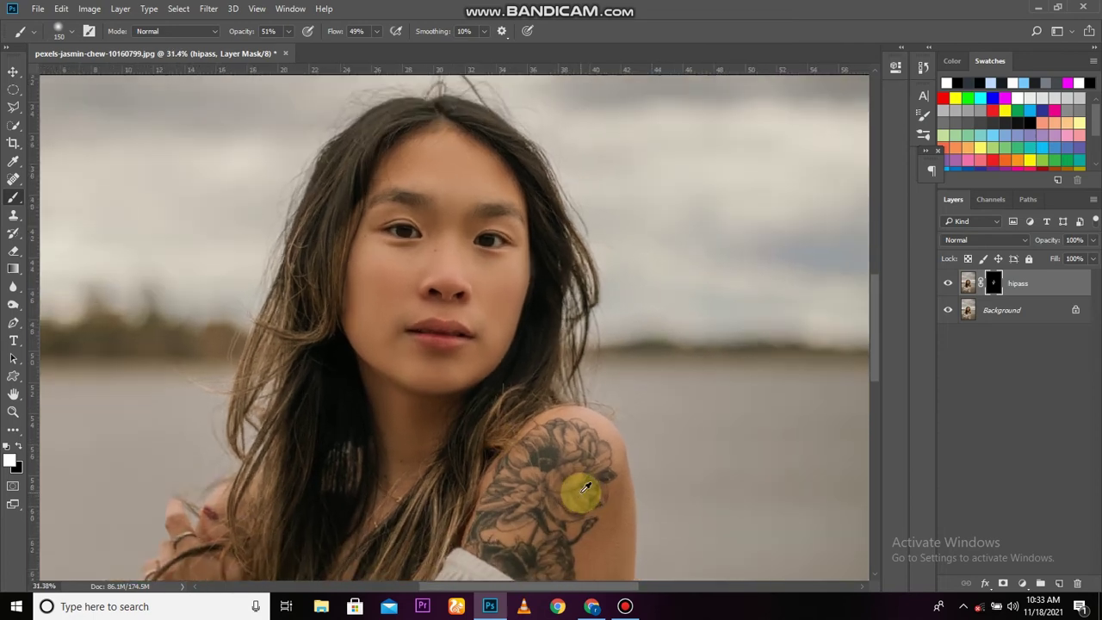
{"action": "mouse_move", "coordinate": [585, 488]}
{"action": "left_mouse_down"}
{"action": "mouse_move", "coordinate": [526, 434]}
{"action": "mouse_move", "coordinate": [546, 511]}
{"action": "mouse_move", "coordinate": [551, 462]}
{"action": "mouse_move", "coordinate": [550, 520]}
{"action": "mouse_move", "coordinate": [511, 364]}
{"action": "mouse_move", "coordinate": [445, 428]}
{"action": "mouse_move", "coordinate": [471, 484]}
{"action": "mouse_move", "coordinate": [504, 492]}
{"action": "mouse_move", "coordinate": [490, 460]}
{"action": "mouse_move", "coordinate": [499, 450]}
{"action": "mouse_move", "coordinate": [485, 498]}
{"action": "mouse_move", "coordinate": [537, 536]}
{"action": "mouse_move", "coordinate": [567, 452]}
{"action": "left_mouse_up"}
{"action": "scroll", "coordinate": [551, 485], "scroll_direction": "down", "scroll_amount": 3}
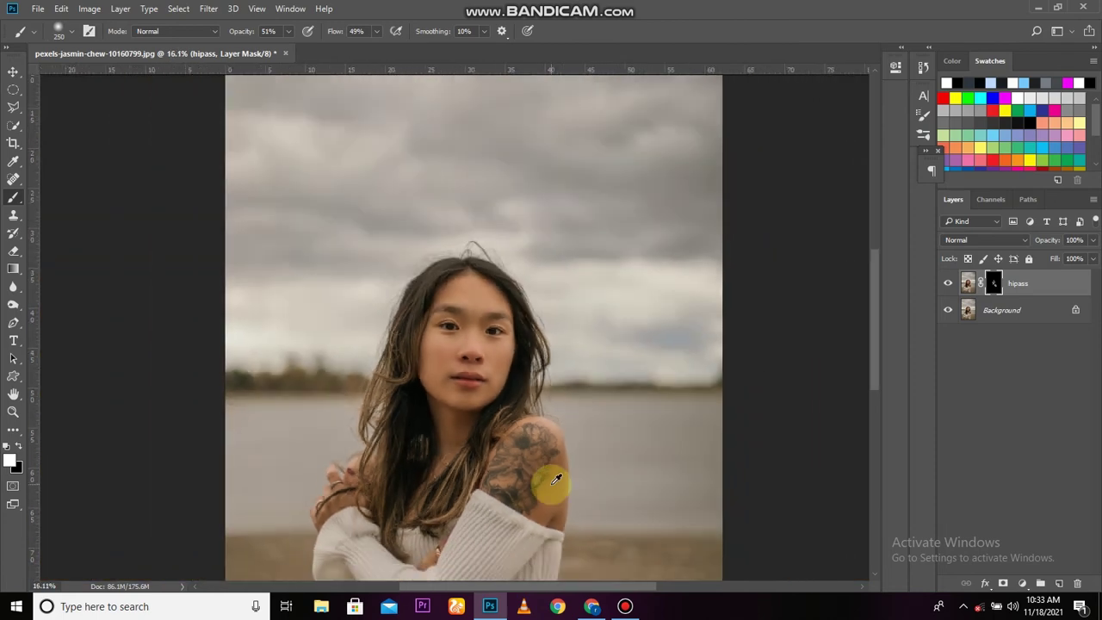
{"action": "scroll", "coordinate": [551, 485], "scroll_direction": "down", "scroll_amount": 2}
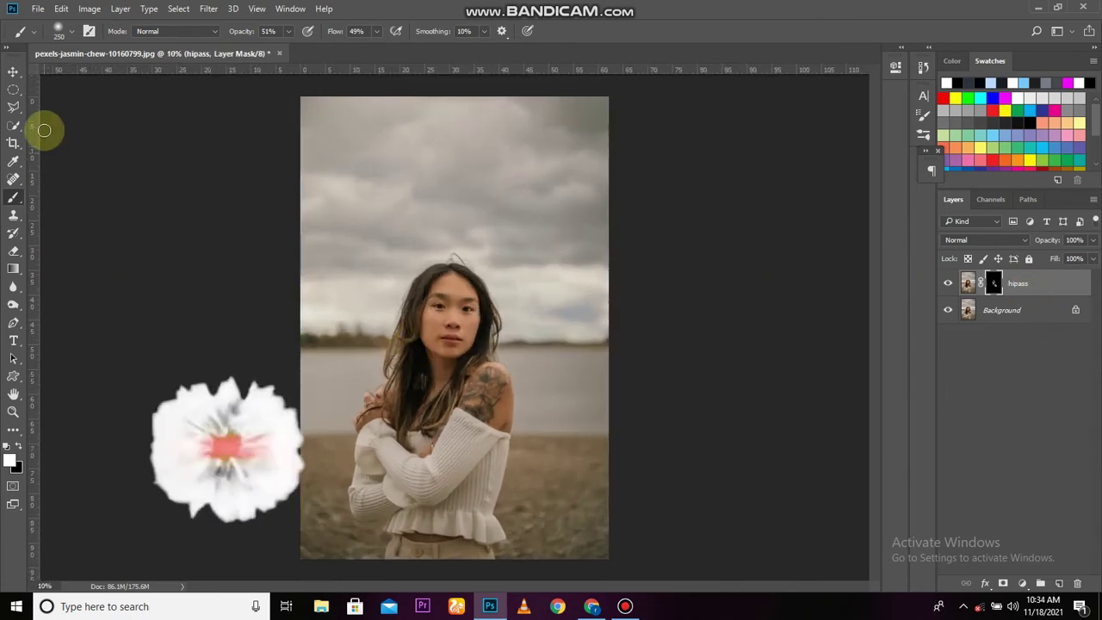
{"action": "left_click", "coordinate": [13, 71]}
- Merge the retouched hipass layer into the Background layer
{"action": "left_click", "coordinate": [990, 312]}
{"action": "right_click", "coordinate": [990, 312]}
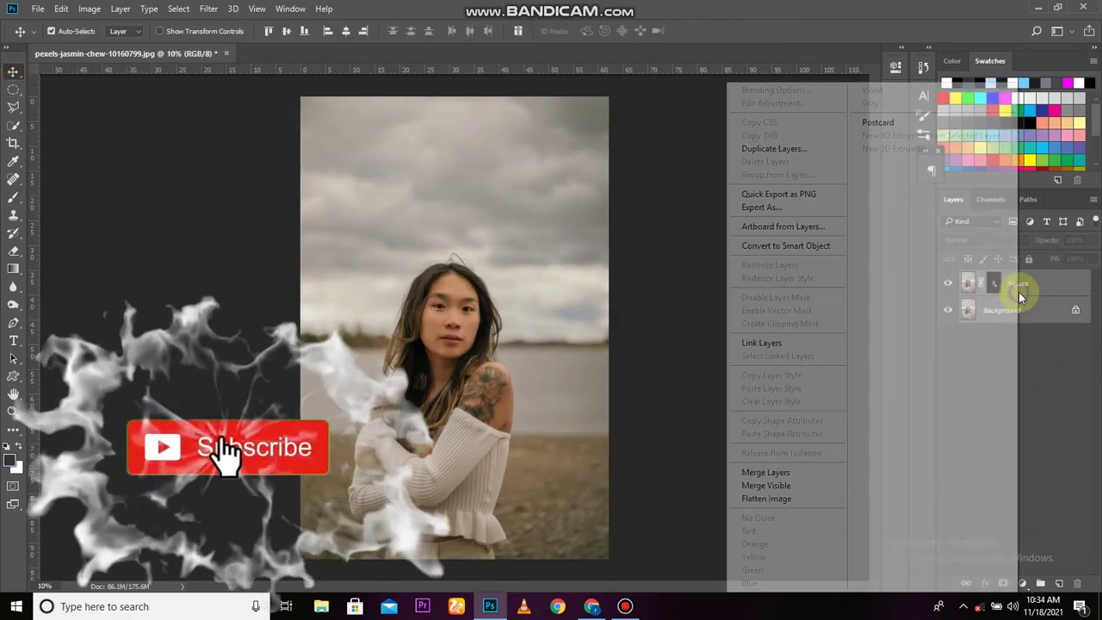
{"action": "left_click", "coordinate": [807, 472]}
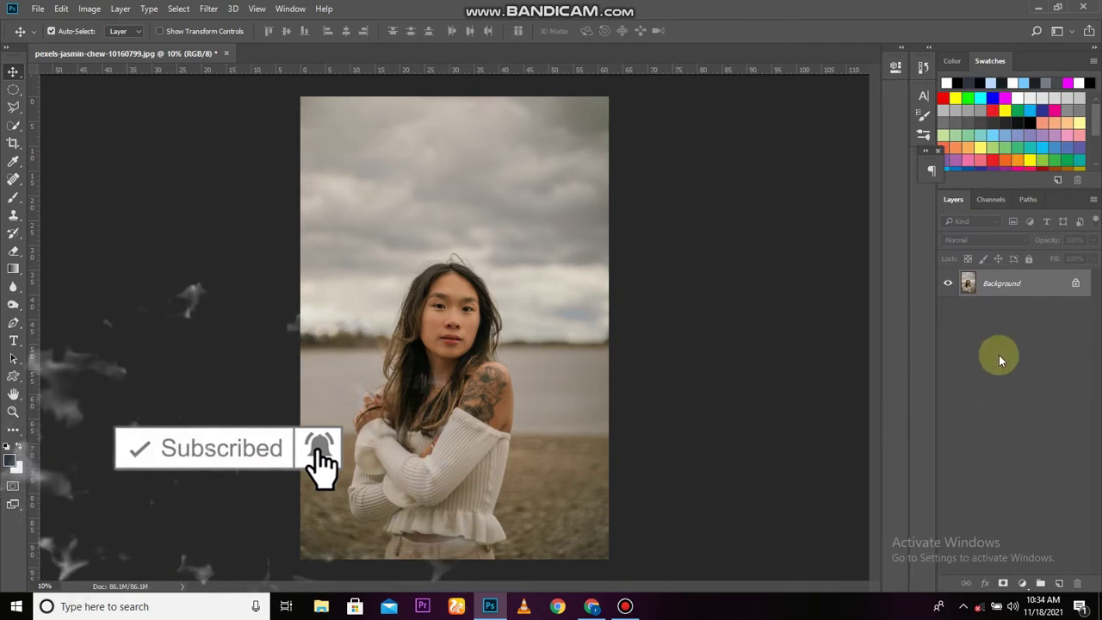
- Duplicate the Background layer to create a Background copy
{"action": "right_click", "coordinate": [1007, 286]}
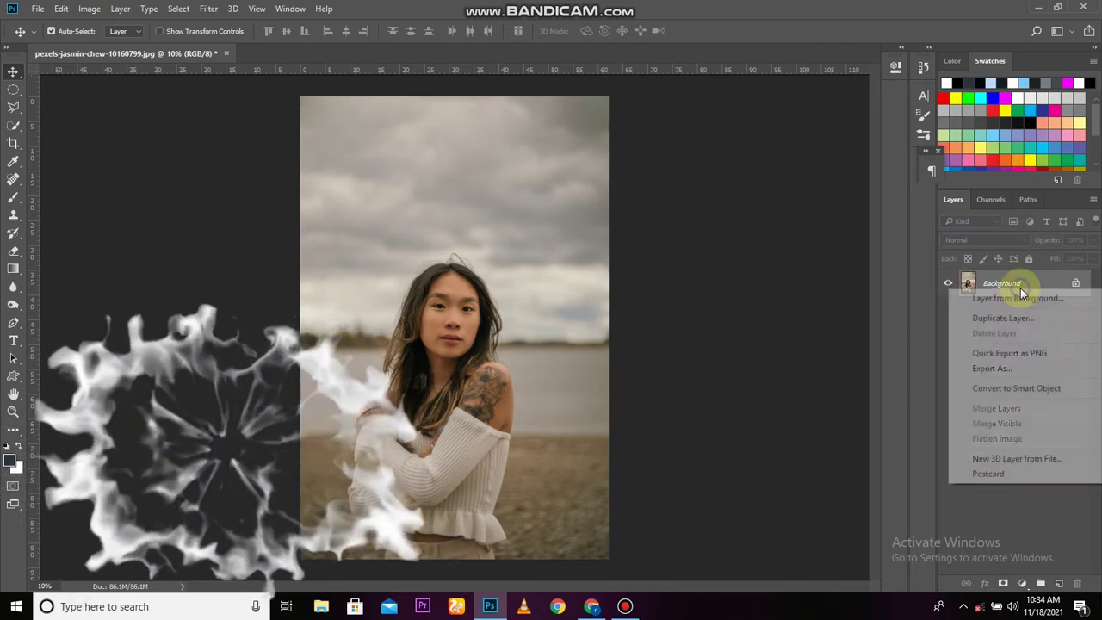
{"action": "left_click", "coordinate": [1016, 315]}
{"action": "left_click", "coordinate": [671, 181]}
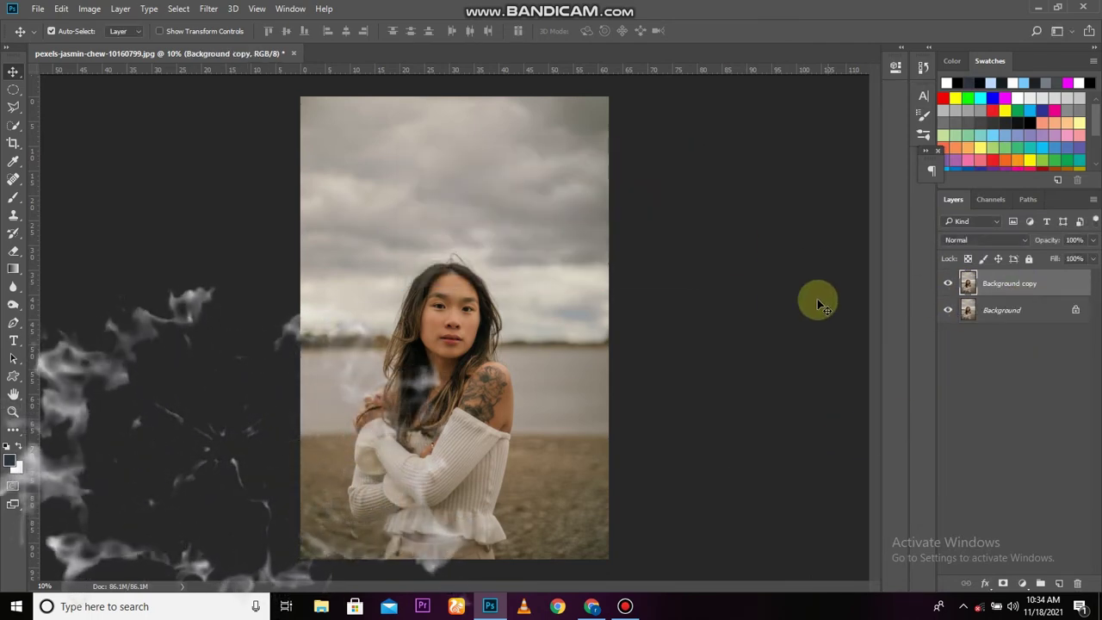
{"action": "left_click", "coordinate": [1023, 583]}
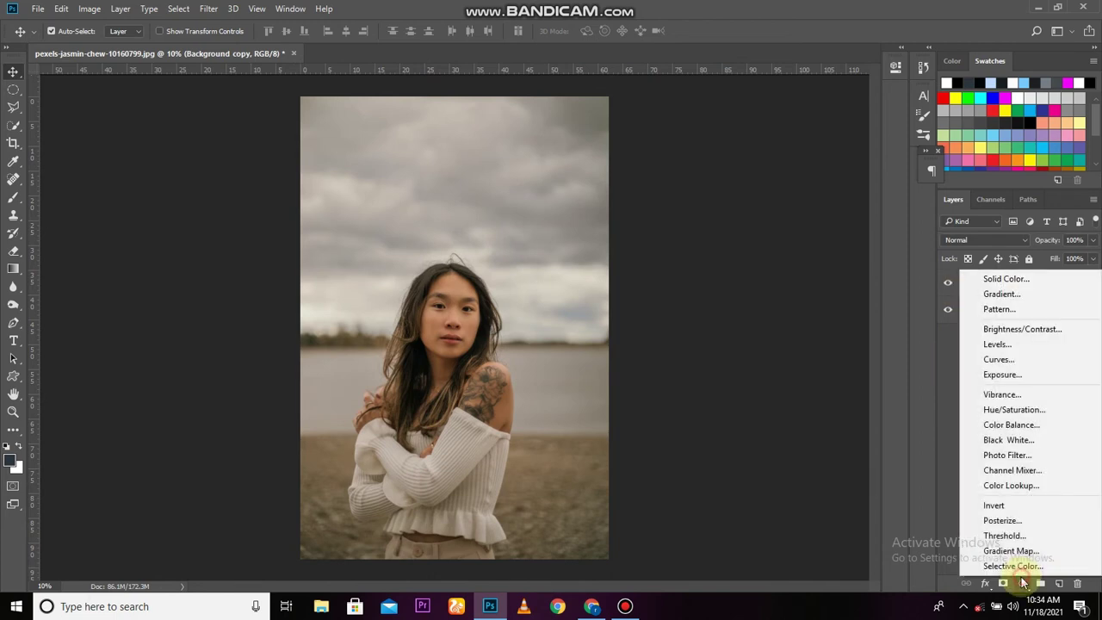
- Add a Brightness/Contrast adjustment layer with Contrast 58 and toggle it to compare
{"action": "left_click", "coordinate": [1029, 328]}
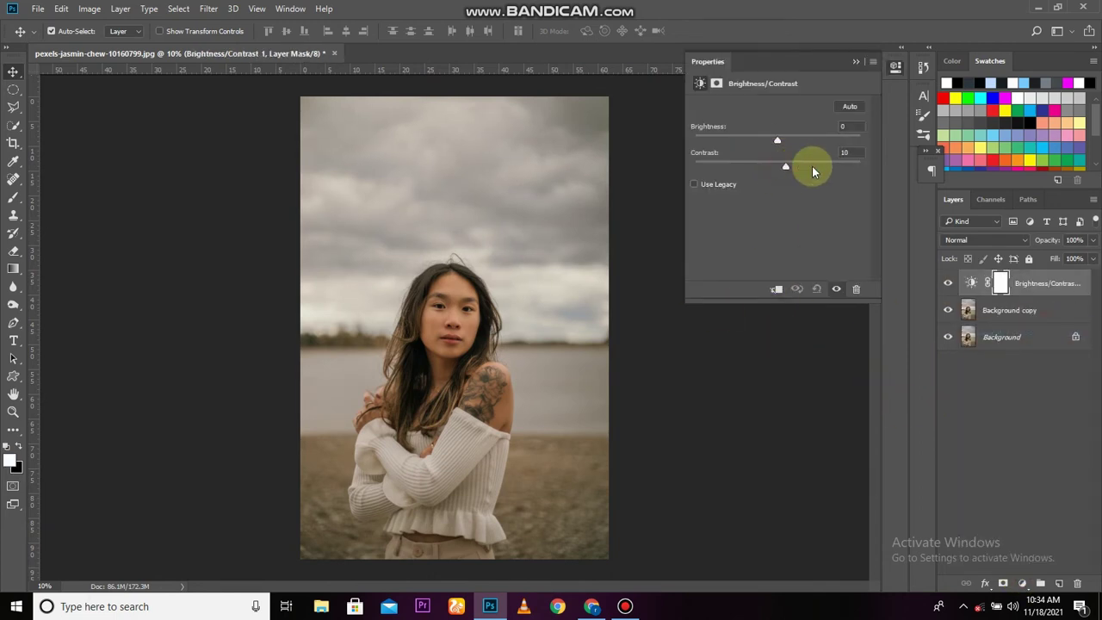
{"action": "left_click_drag", "start_coordinate": [812, 166], "coordinate": [824, 166]}
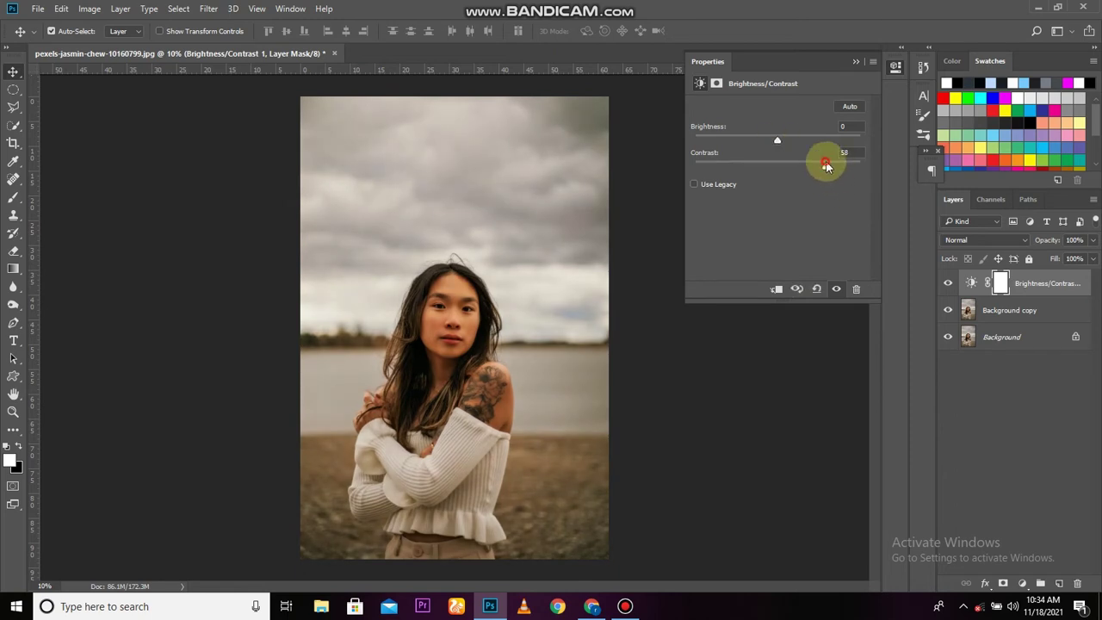
{"action": "left_click", "coordinate": [855, 62]}
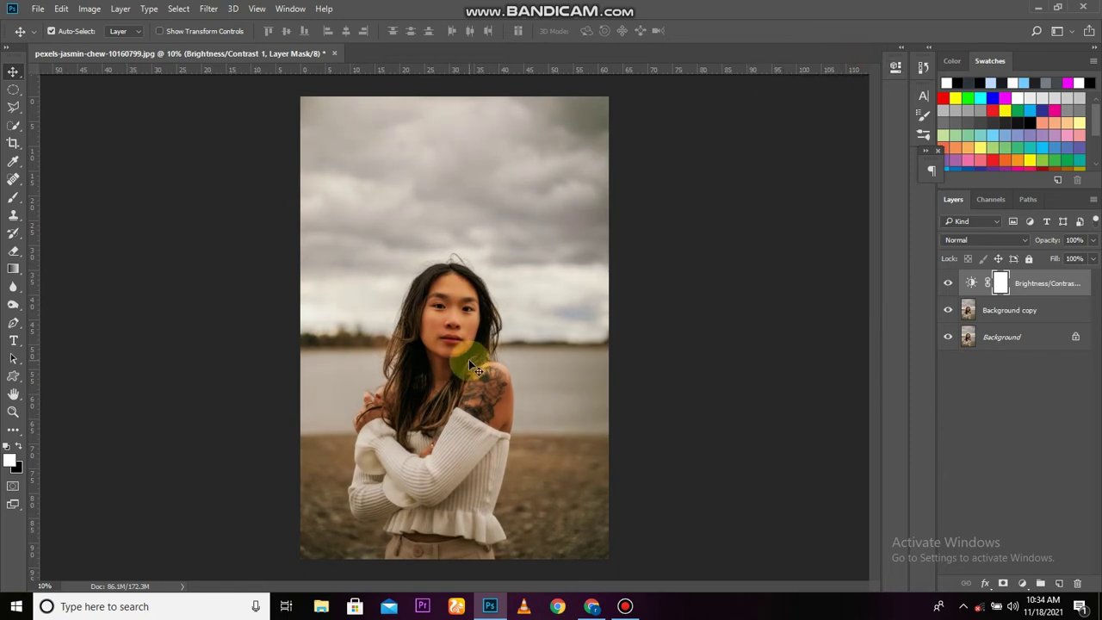
{"action": "scroll", "coordinate": [461, 324], "scroll_direction": "up", "scroll_amount": 2}
{"action": "scroll", "coordinate": [462, 324], "scroll_direction": "down", "scroll_amount": 2}
{"action": "left_click", "coordinate": [948, 283]}
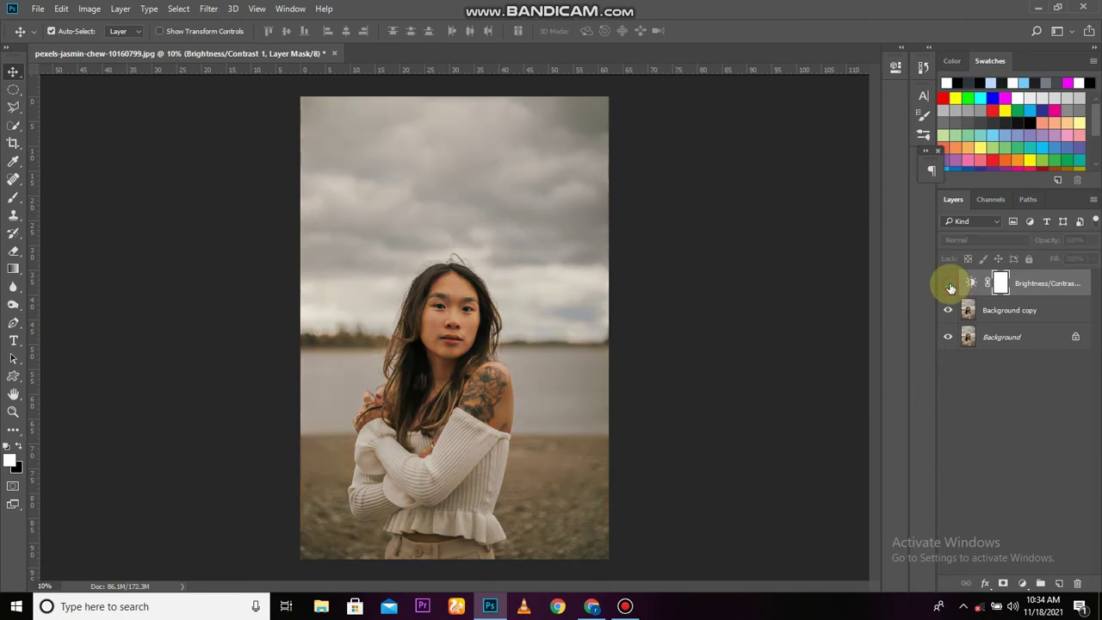
{"action": "left_click", "coordinate": [948, 284]}
- Add a Photo Filter adjustment layer with a light cyan colour at 98% density
{"action": "left_click", "coordinate": [1022, 584]}
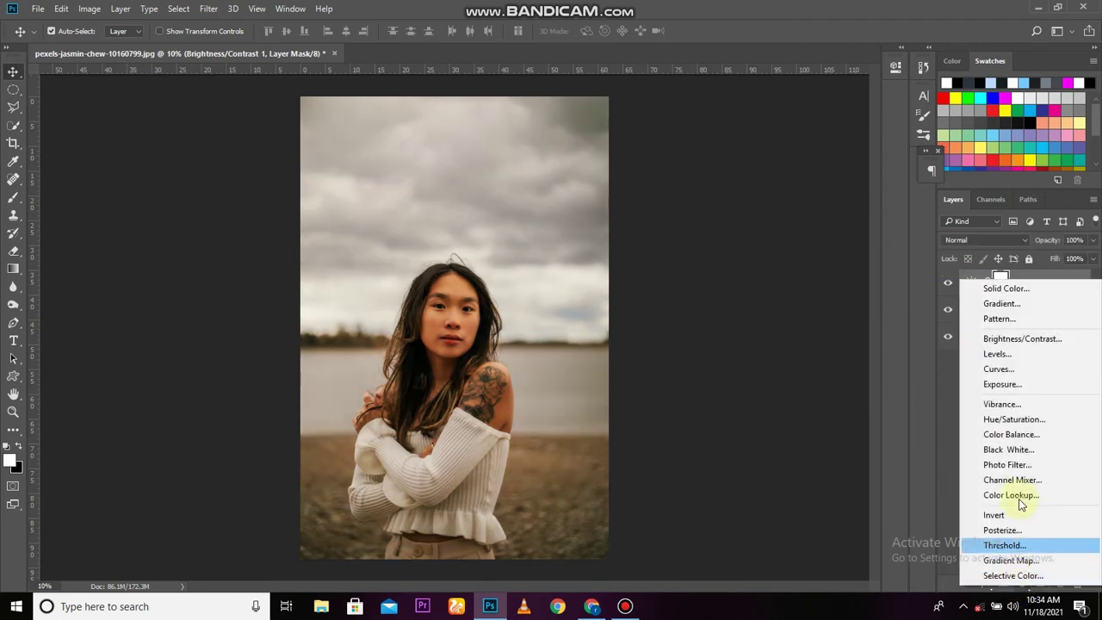
{"action": "left_click", "coordinate": [1015, 465]}
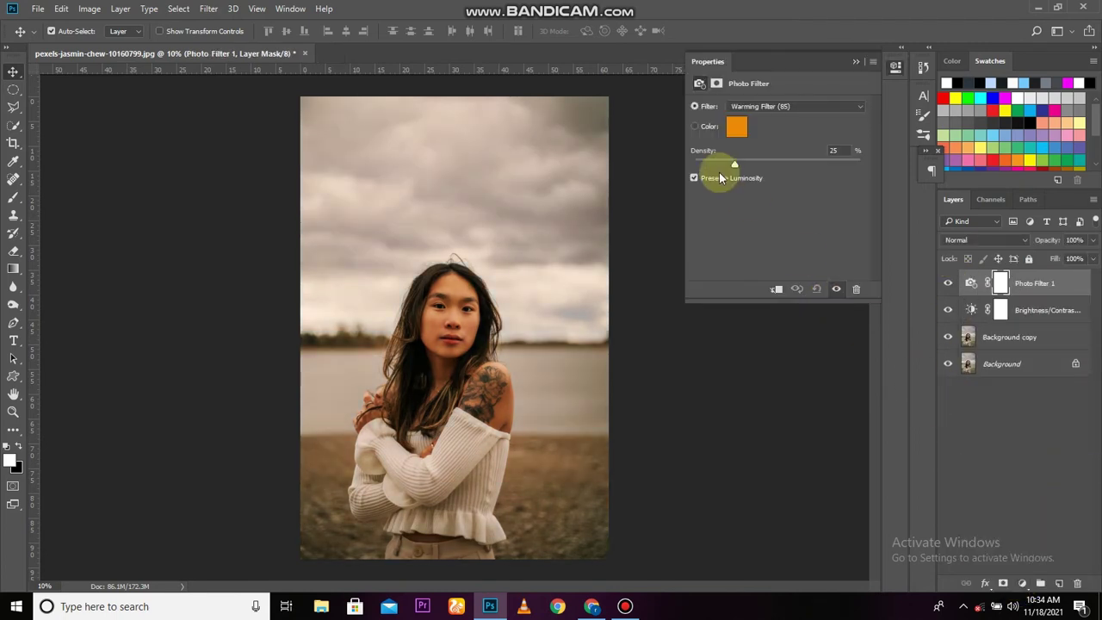
{"action": "left_click", "coordinate": [737, 131]}
{"action": "left_click_drag", "start_coordinate": [836, 288], "coordinate": [836, 287]}
{"action": "left_click_drag", "start_coordinate": [783, 211], "coordinate": [770, 204]}
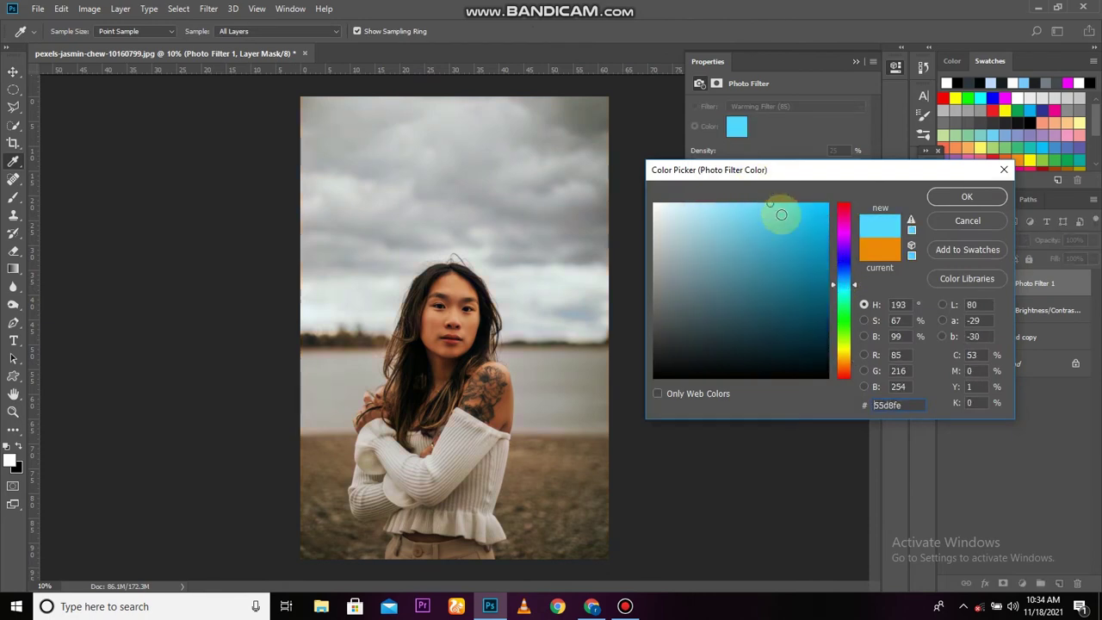
{"action": "left_click_drag", "start_coordinate": [835, 290], "coordinate": [841, 287]}
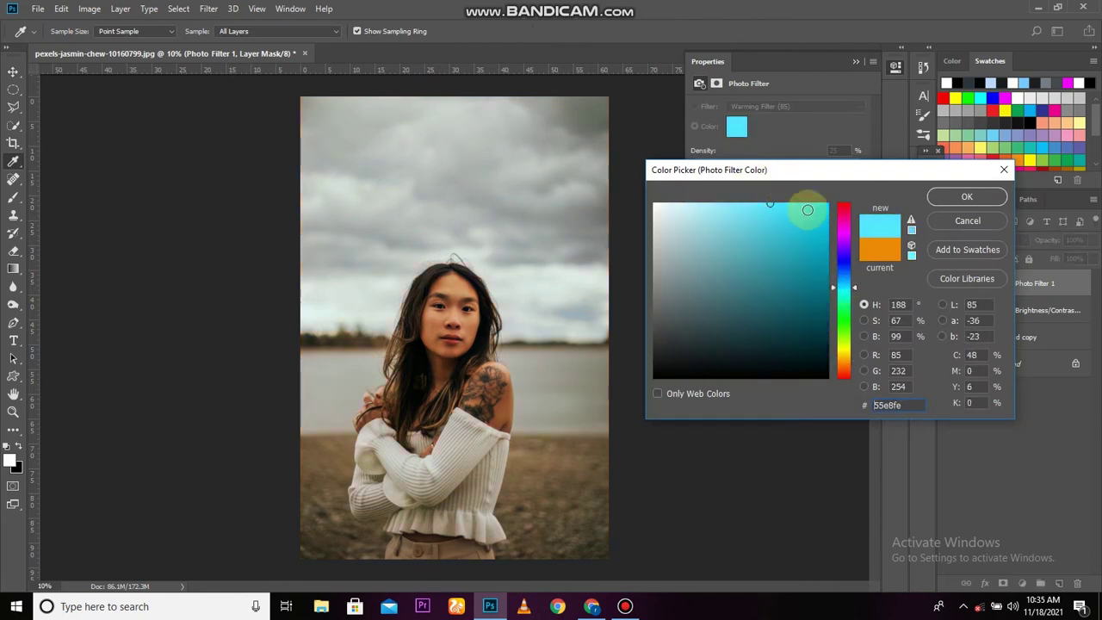
{"action": "left_click", "coordinate": [964, 196]}
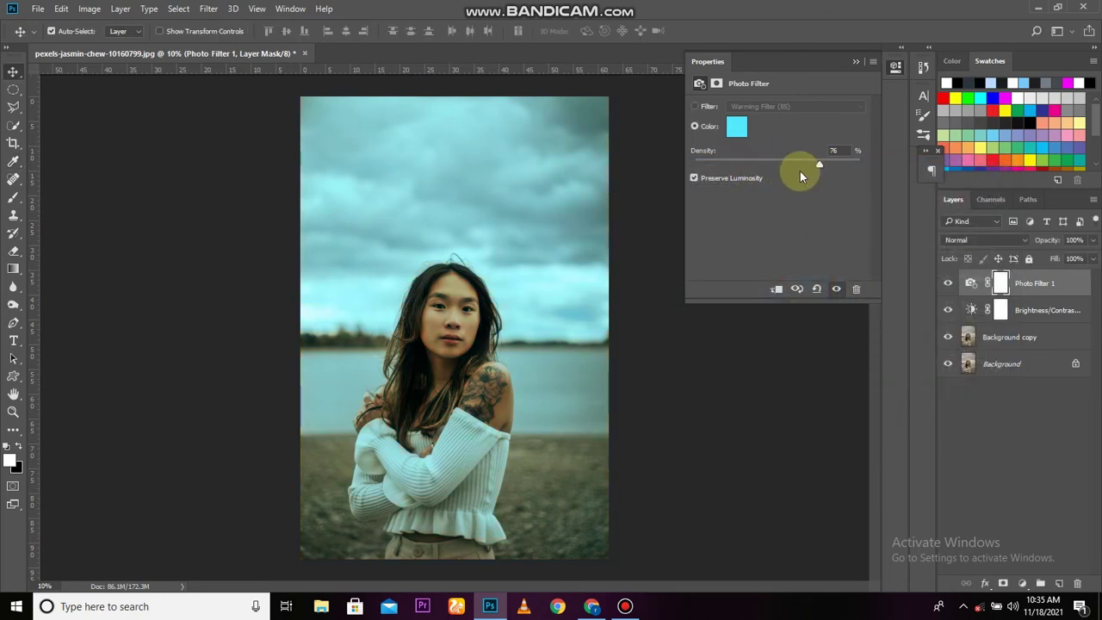
{"action": "left_click", "coordinate": [856, 62]}
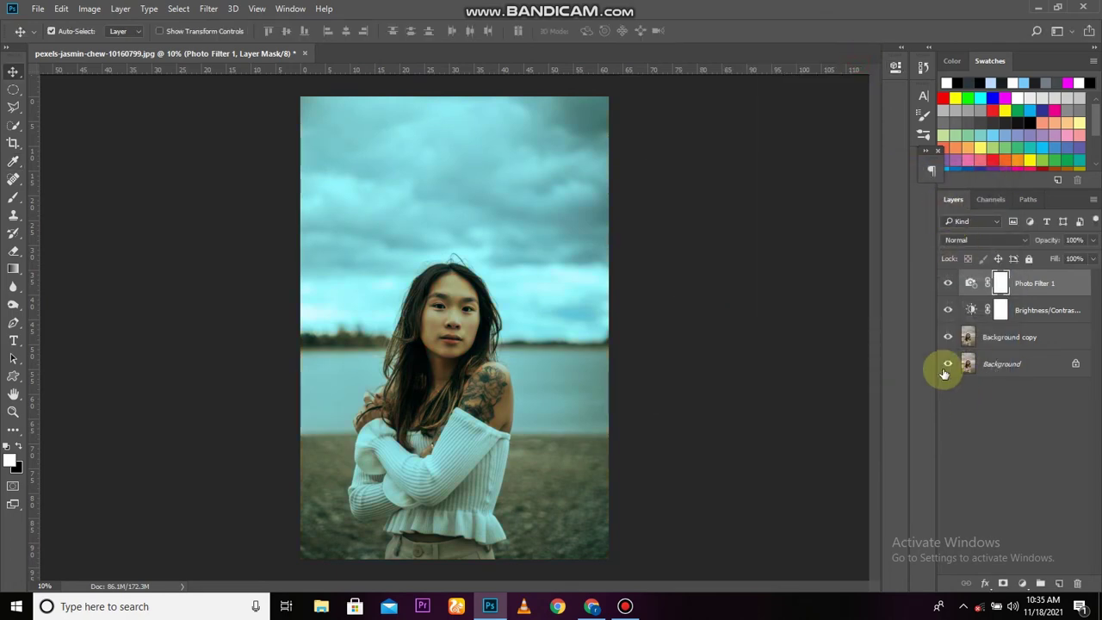
- Add an Exposure layer at -0.17, then delete it again
{"action": "left_click", "coordinate": [1031, 582]}
{"action": "left_click", "coordinate": [1022, 380]}
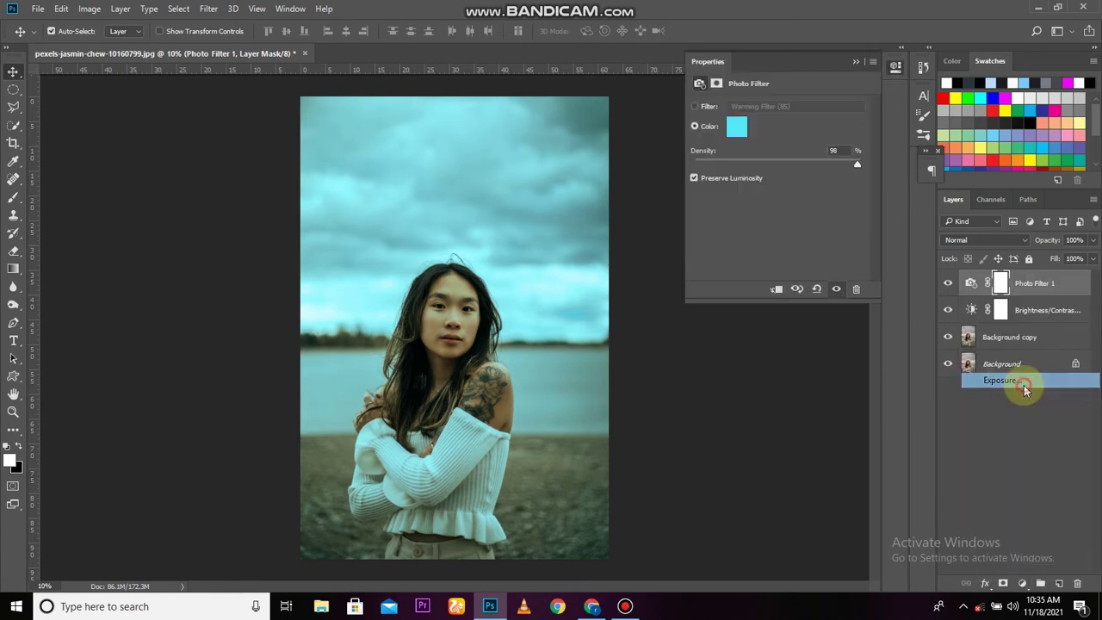
{"action": "left_click_drag", "start_coordinate": [783, 143], "coordinate": [776, 144]}
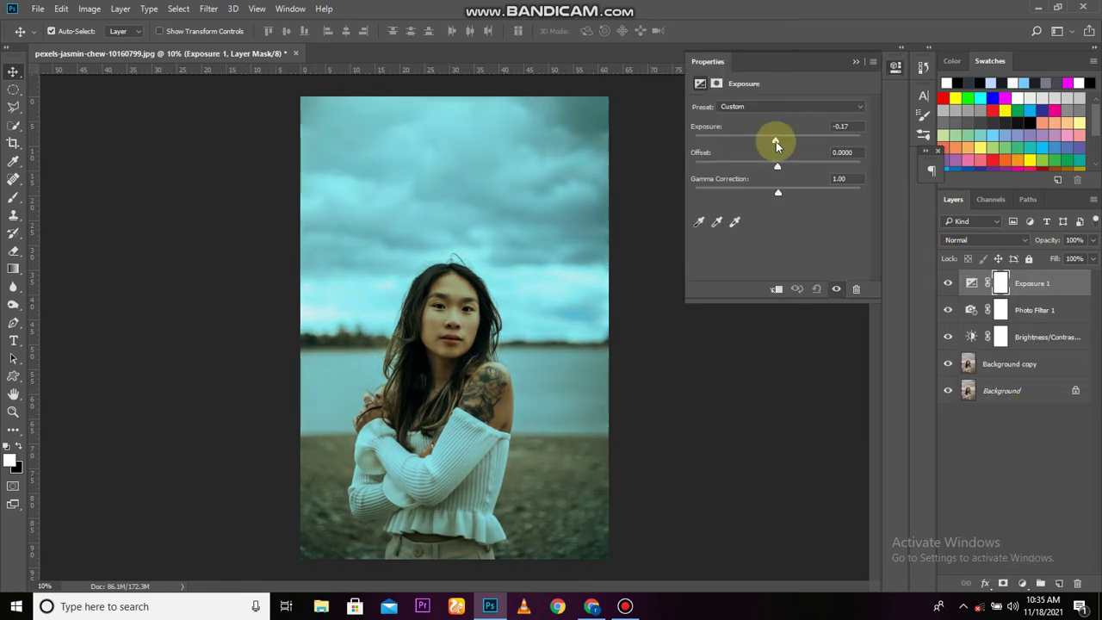
{"action": "left_click", "coordinate": [854, 289]}
{"action": "left_click", "coordinate": [535, 229]}
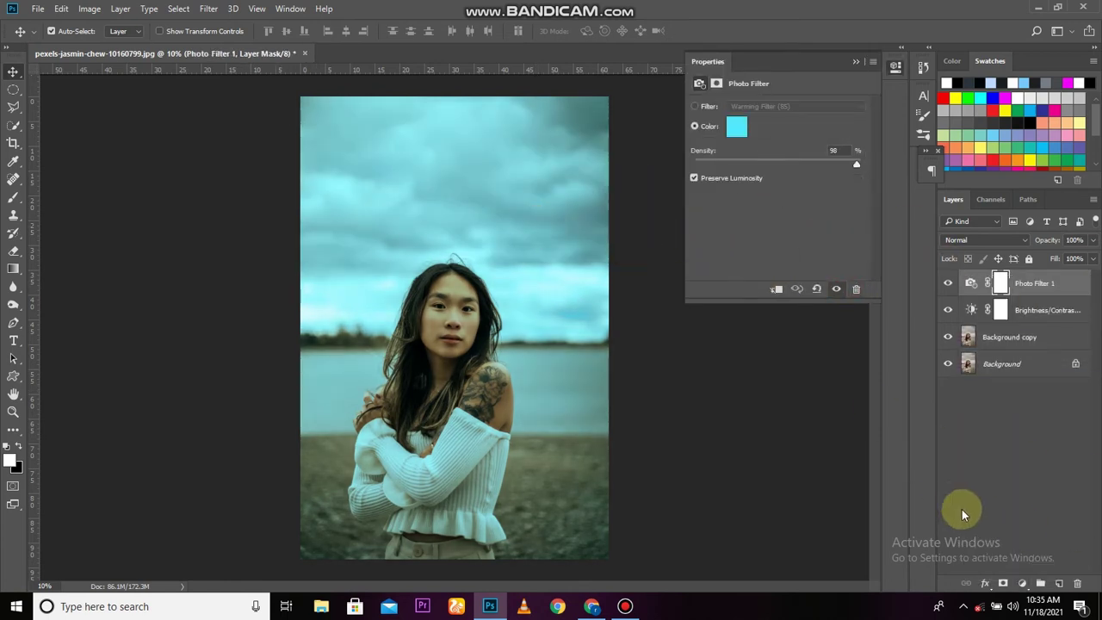
{"action": "left_click", "coordinate": [1023, 583]}
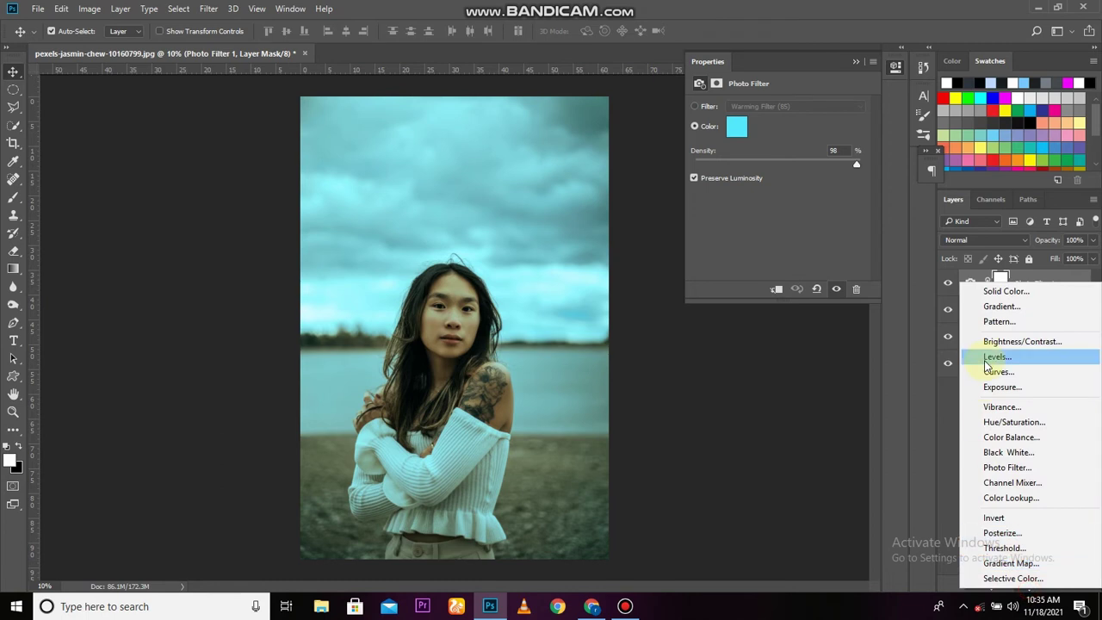
- Add a Channel Mixer layer with the red channel boosted, toggling it to compare
{"action": "left_click", "coordinate": [1010, 482]}
{"action": "left_click_drag", "start_coordinate": [824, 175], "coordinate": [834, 174]}
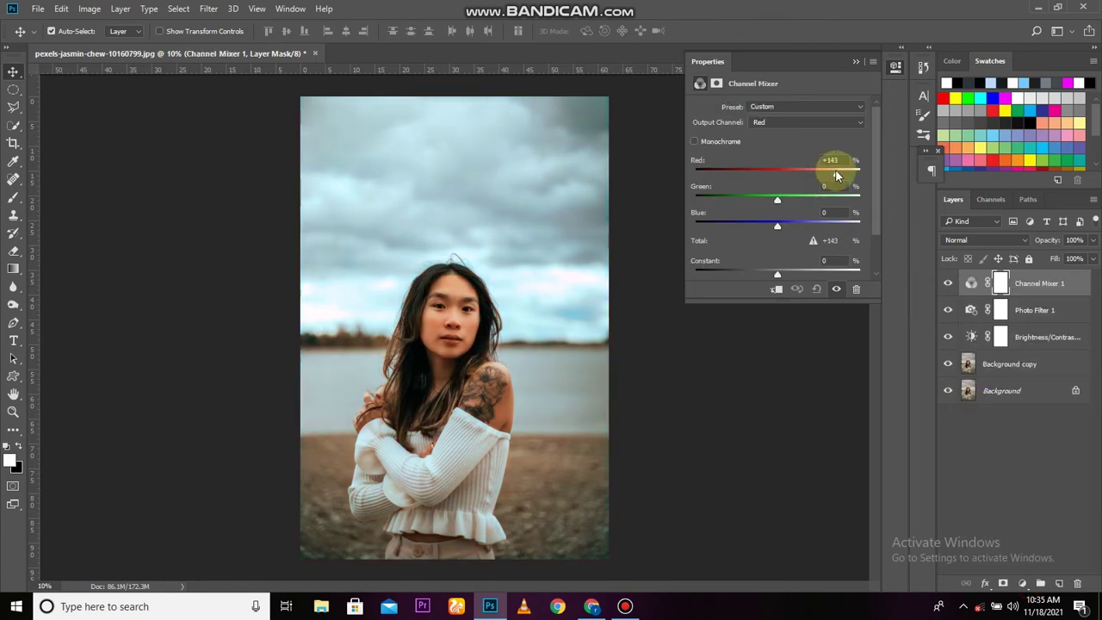
{"action": "left_click", "coordinate": [856, 62]}
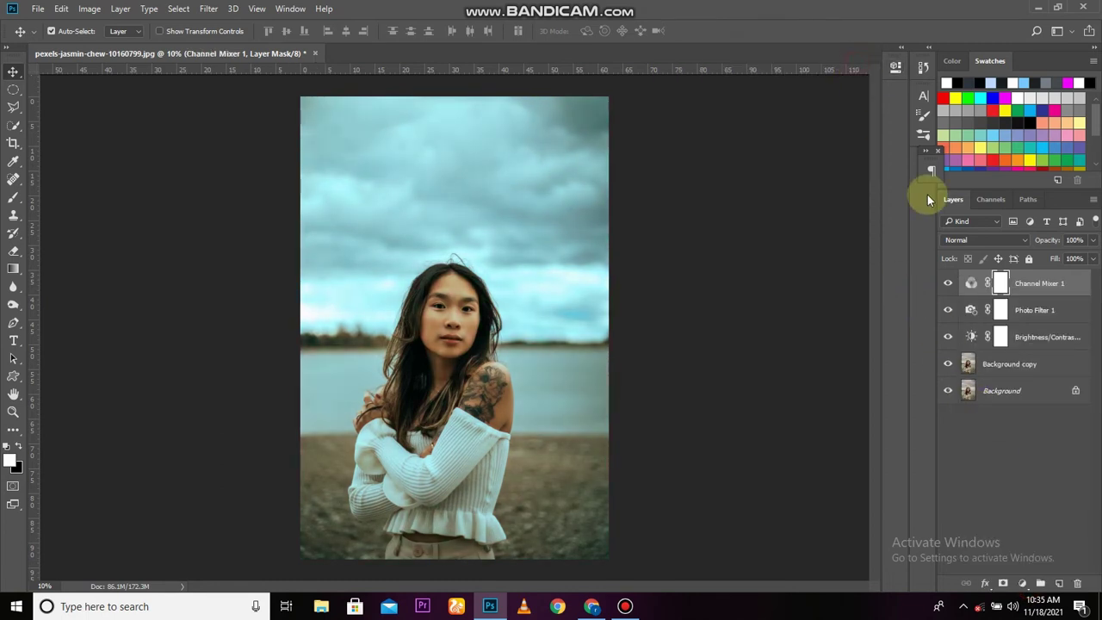
{"action": "left_click", "coordinate": [951, 292]}
{"action": "left_click", "coordinate": [951, 289]}
- Add a Color Lookup layer using HorrorBlue.3DL at 46% opacity
{"action": "left_click", "coordinate": [1022, 583]}
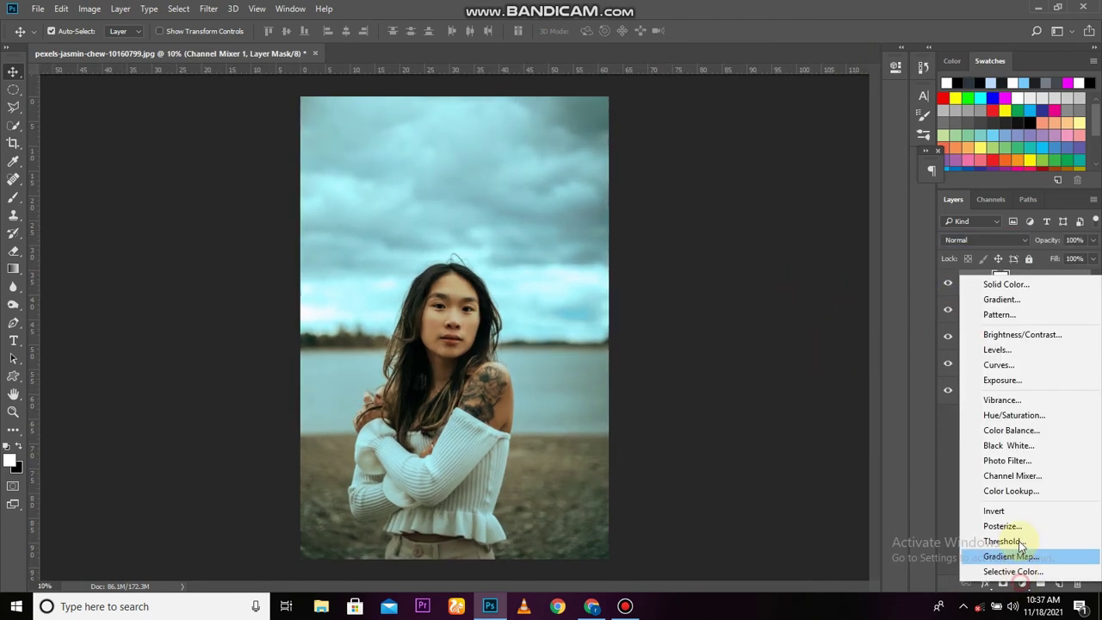
{"action": "left_click", "coordinate": [1014, 487]}
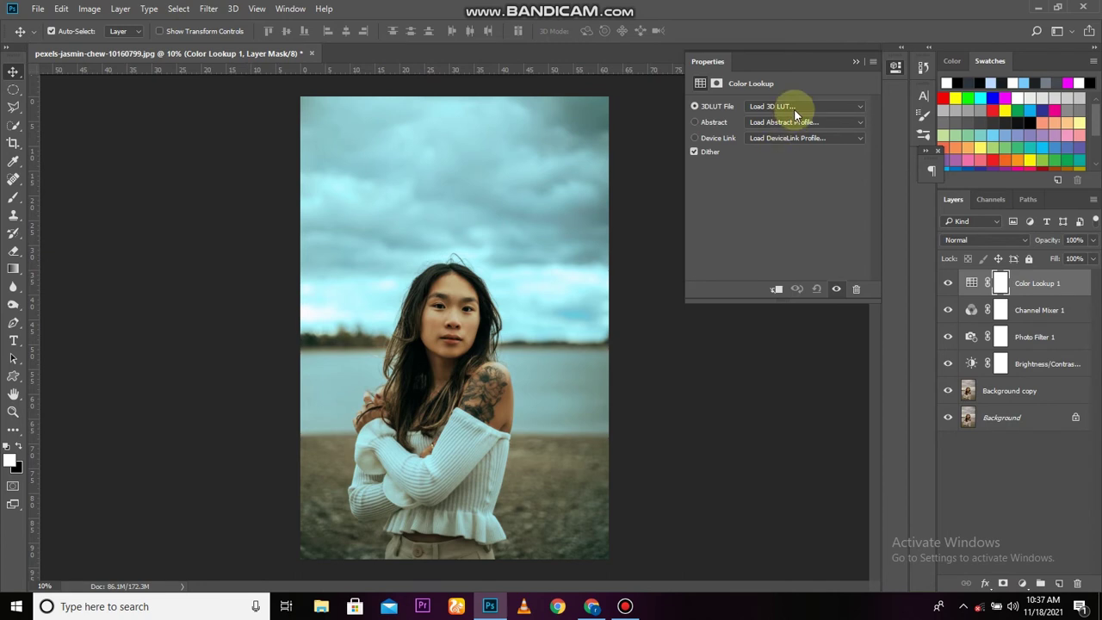
{"action": "left_click", "coordinate": [794, 108]}
{"action": "left_click", "coordinate": [791, 382]}
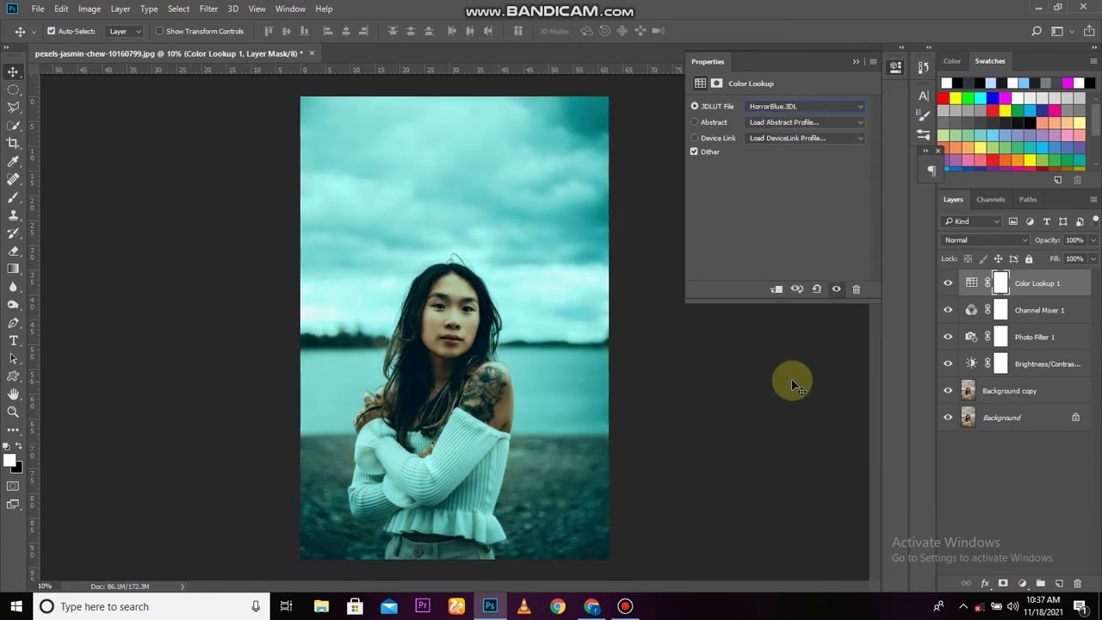
{"action": "left_click", "coordinate": [855, 62]}
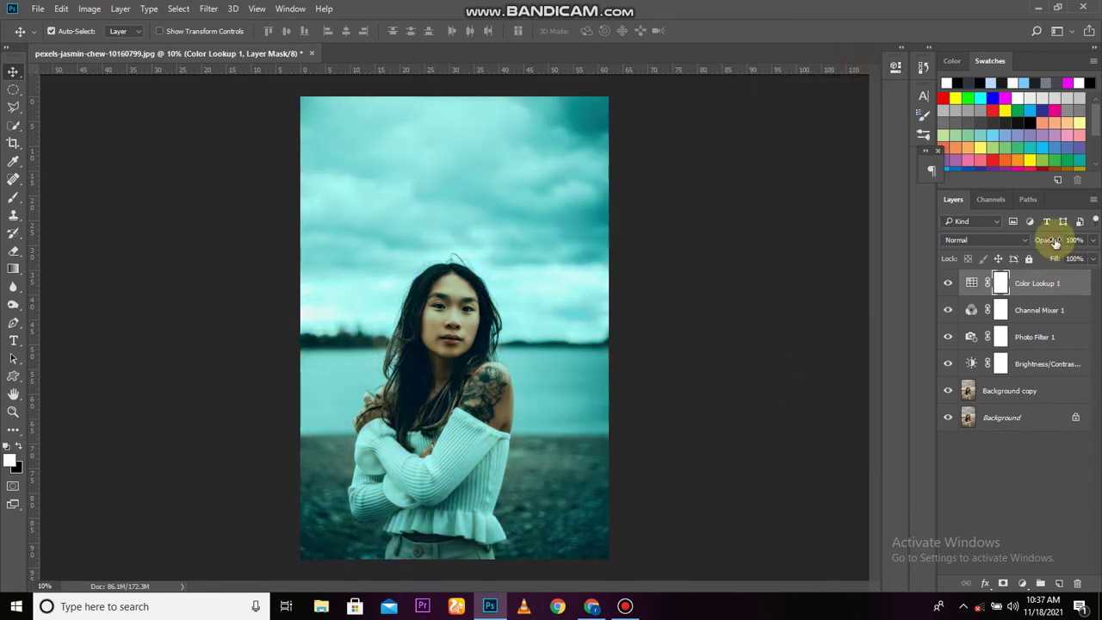
{"action": "left_click_drag", "start_coordinate": [1017, 257], "coordinate": [962, 306]}
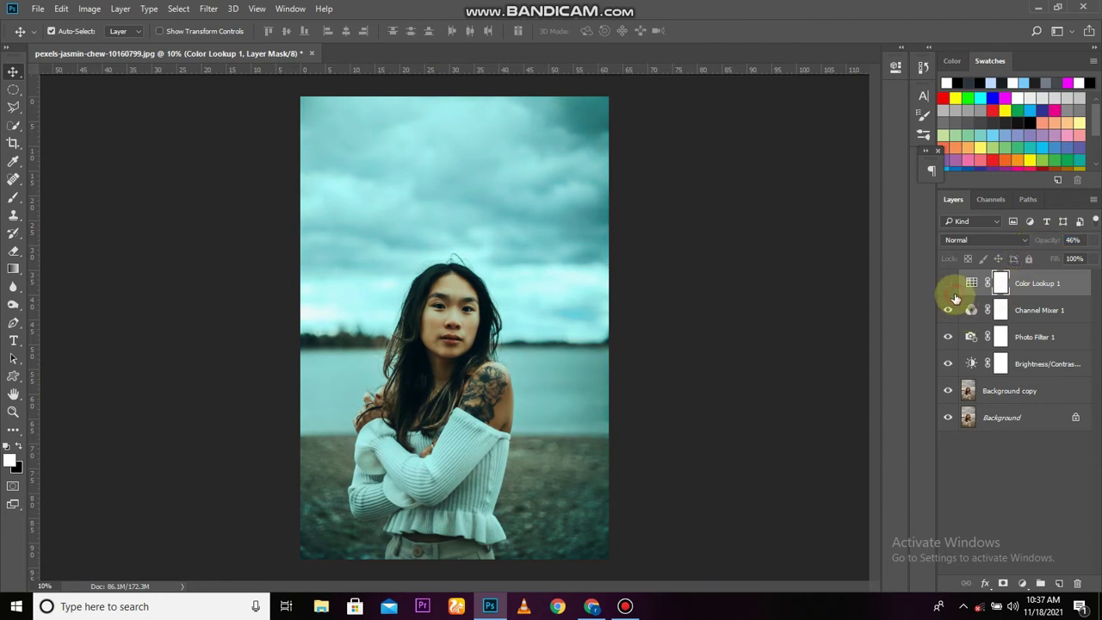
{"action": "left_click", "coordinate": [1020, 392]}
{"action": "left_click", "coordinate": [211, 9]}
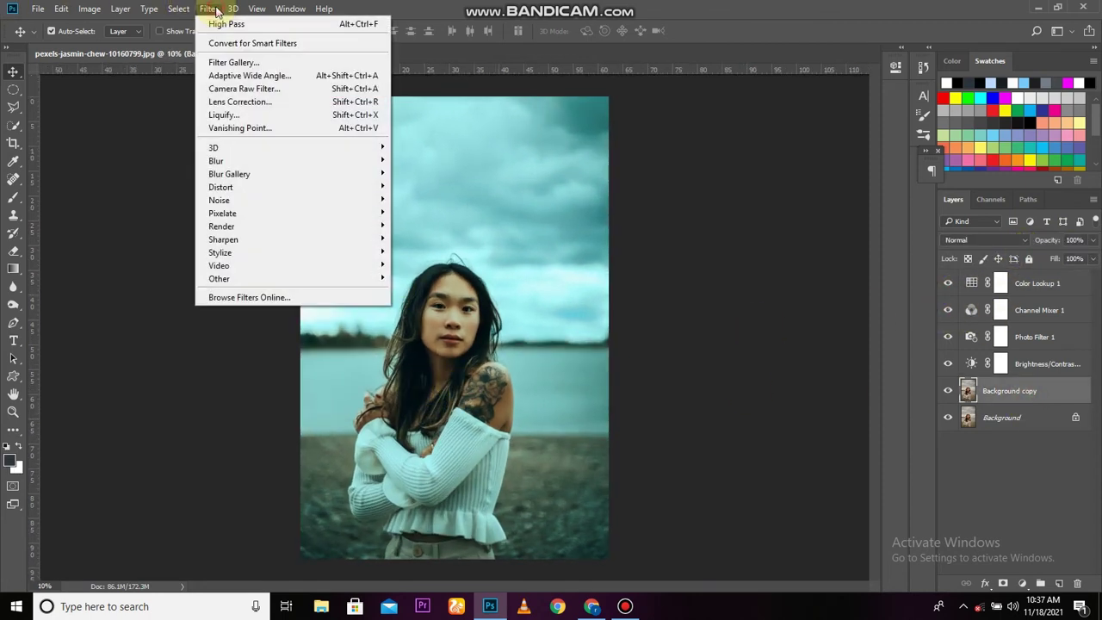
- Apply a Lens Correction custom vignette of -91 to the Background copy
{"action": "left_click", "coordinate": [254, 101]}
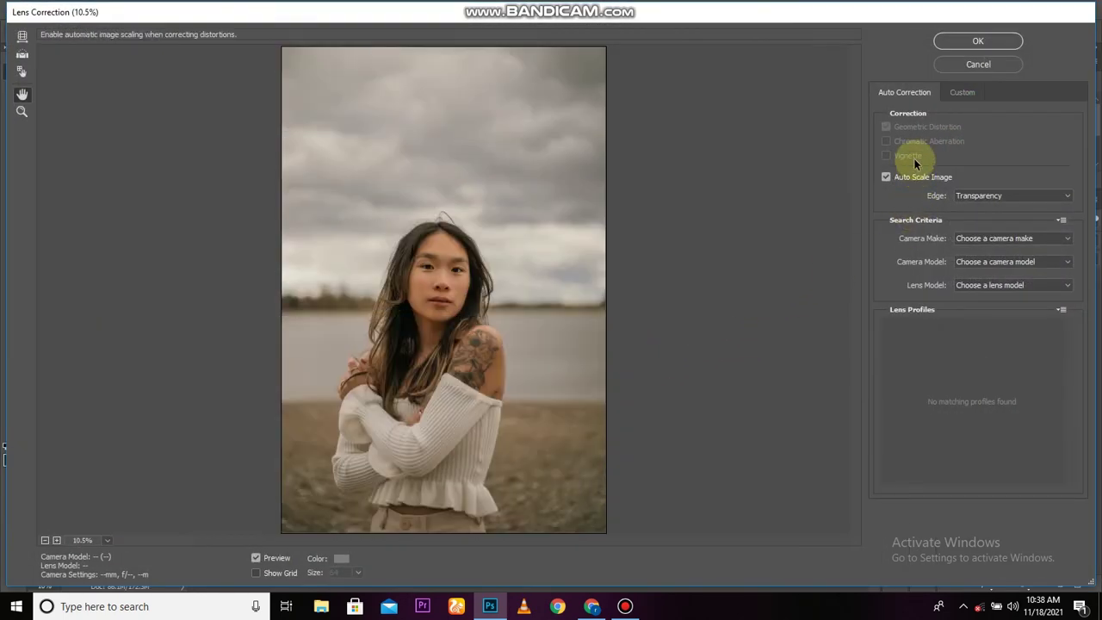
{"action": "left_click", "coordinate": [951, 96]}
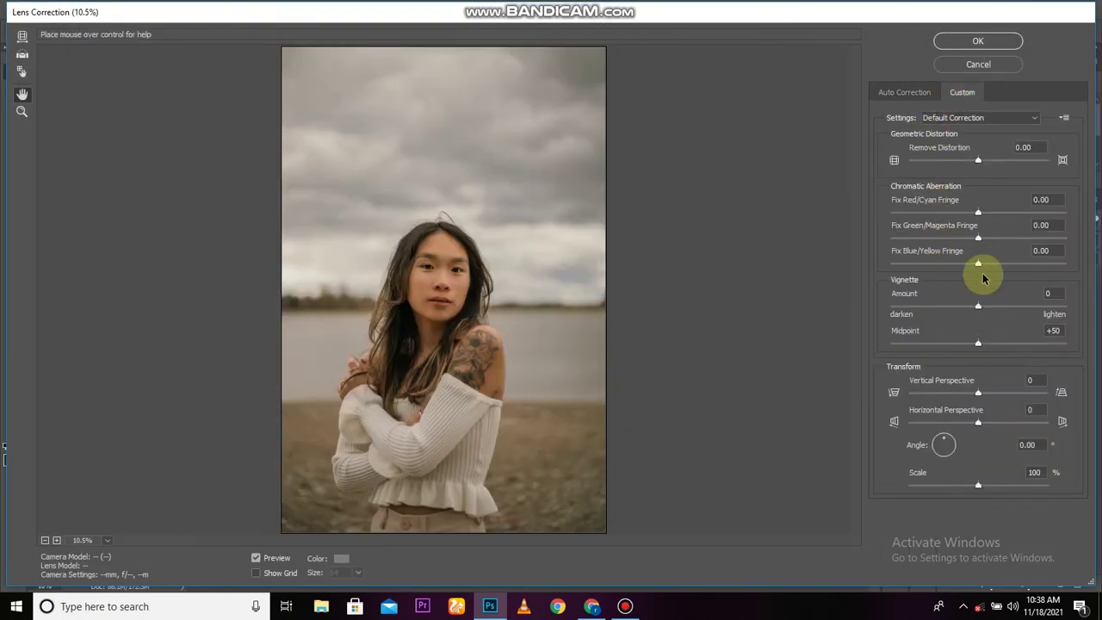
{"action": "mouse_move", "coordinate": [978, 305]}
{"action": "left_mouse_down"}
{"action": "mouse_move", "coordinate": [899, 307]}
{"action": "mouse_move", "coordinate": [888, 322]}
{"action": "left_mouse_up"}
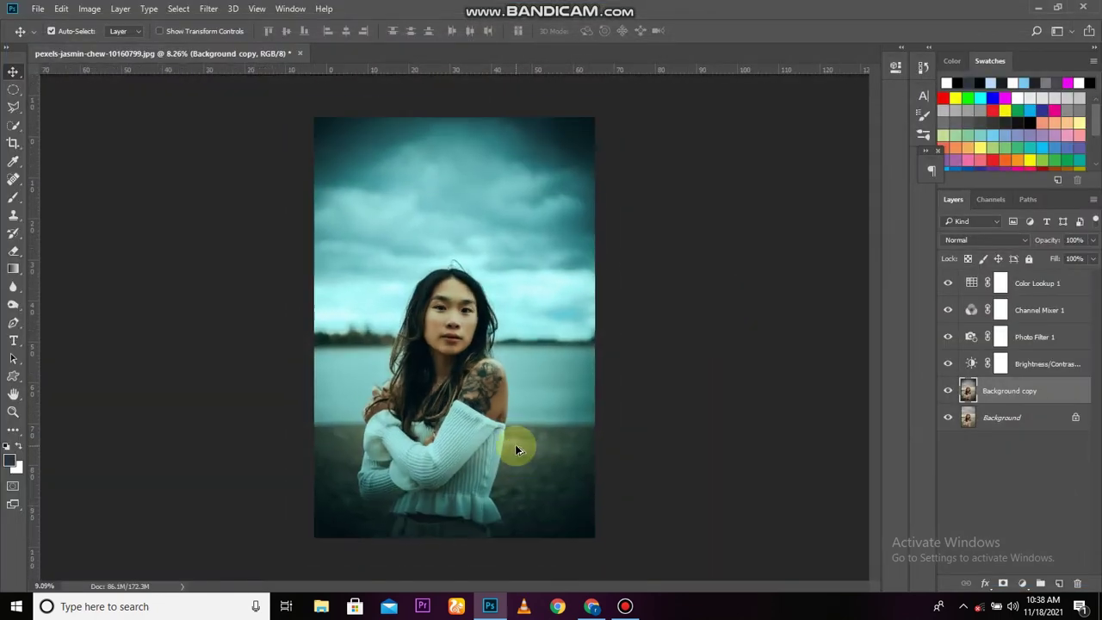
{"action": "scroll", "coordinate": [515, 444], "scroll_direction": "up", "scroll_amount": 1}
{"action": "left_click", "coordinate": [38, 8]}
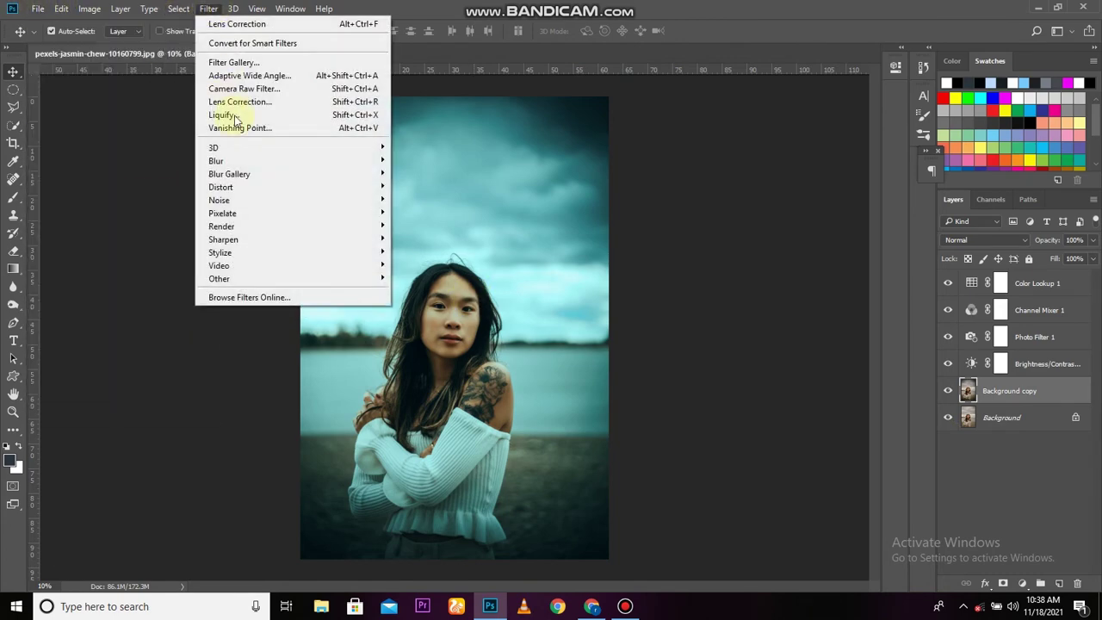
{"action": "mouse_move", "coordinate": [258, 174]}
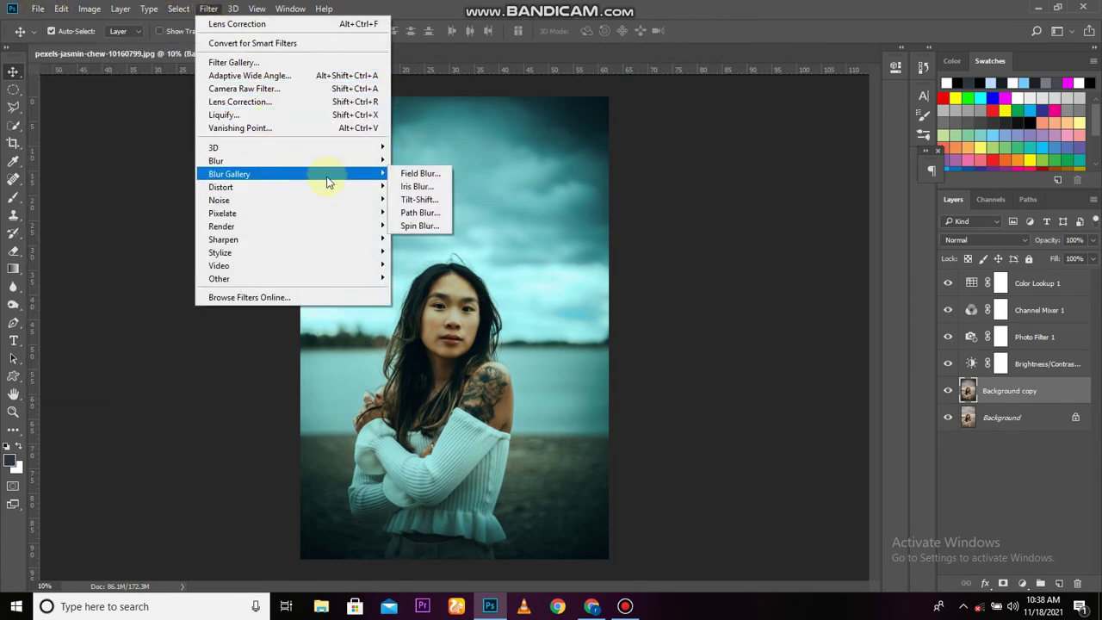
- Apply a 22 px Tilt-Shift blur with the sharp band placed over her face and torso
{"action": "left_click", "coordinate": [421, 198]}
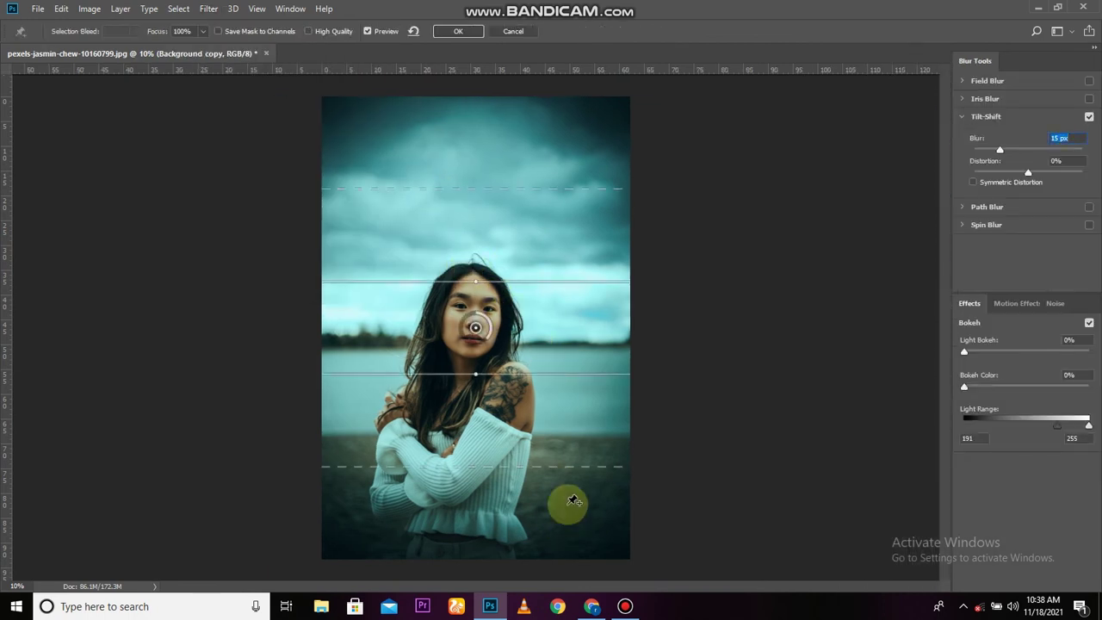
{"action": "left_click_drag", "start_coordinate": [545, 359], "coordinate": [546, 546]}
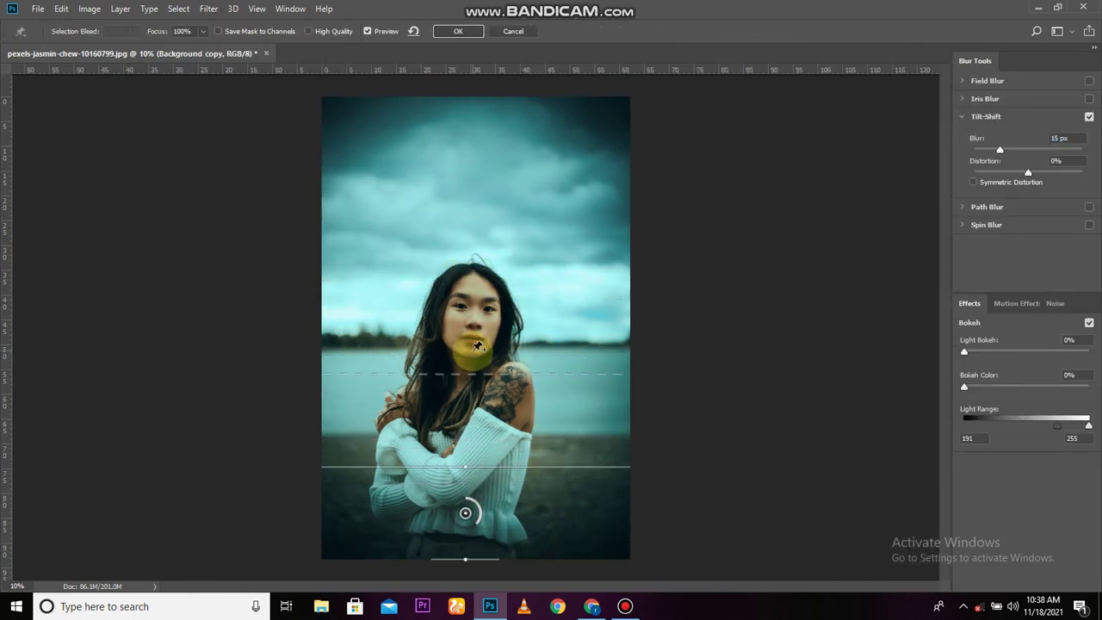
{"action": "left_click_drag", "start_coordinate": [500, 233], "coordinate": [500, 215]}
{"action": "left_click_drag", "start_coordinate": [499, 465], "coordinate": [495, 449]}
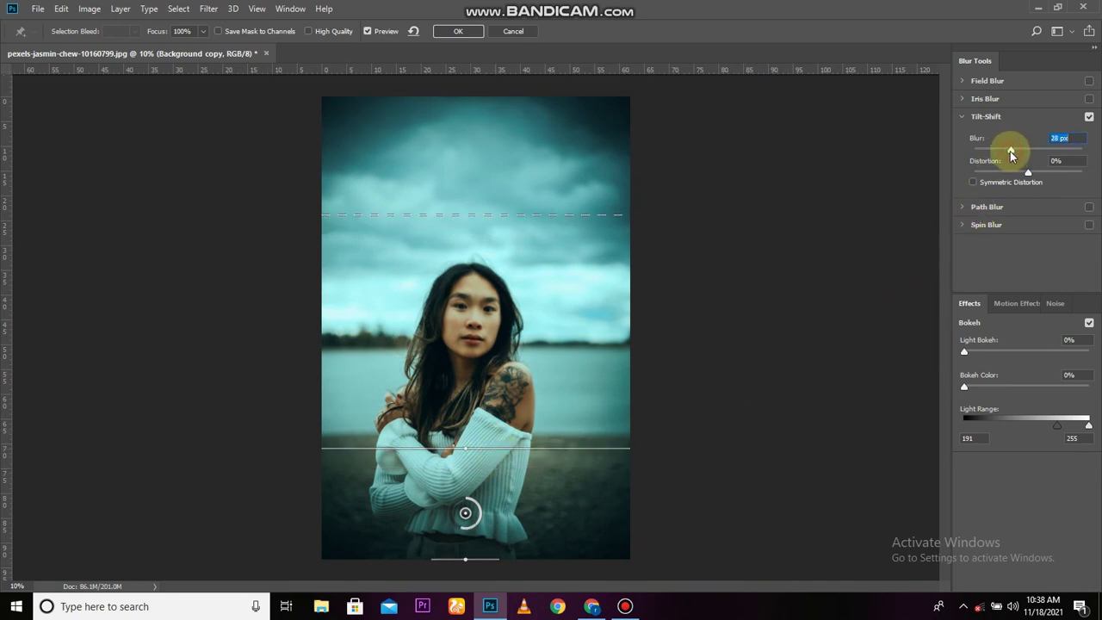
{"action": "left_click_drag", "start_coordinate": [1010, 151], "coordinate": [1007, 151]}
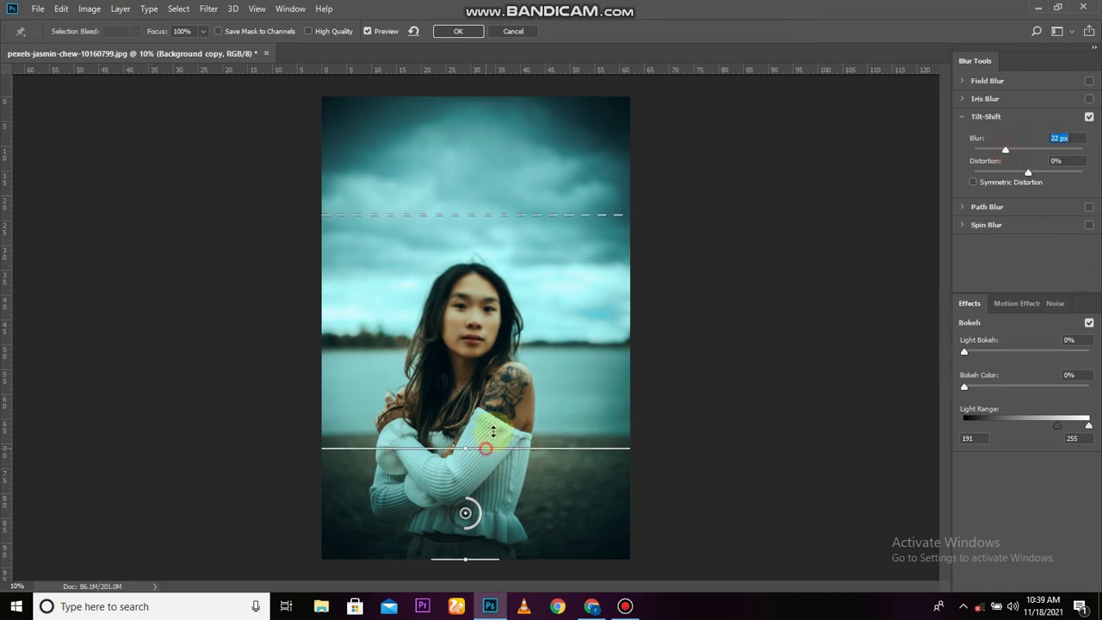
{"action": "left_click_drag", "start_coordinate": [493, 430], "coordinate": [494, 402]}
{"action": "left_click", "coordinate": [459, 32]}
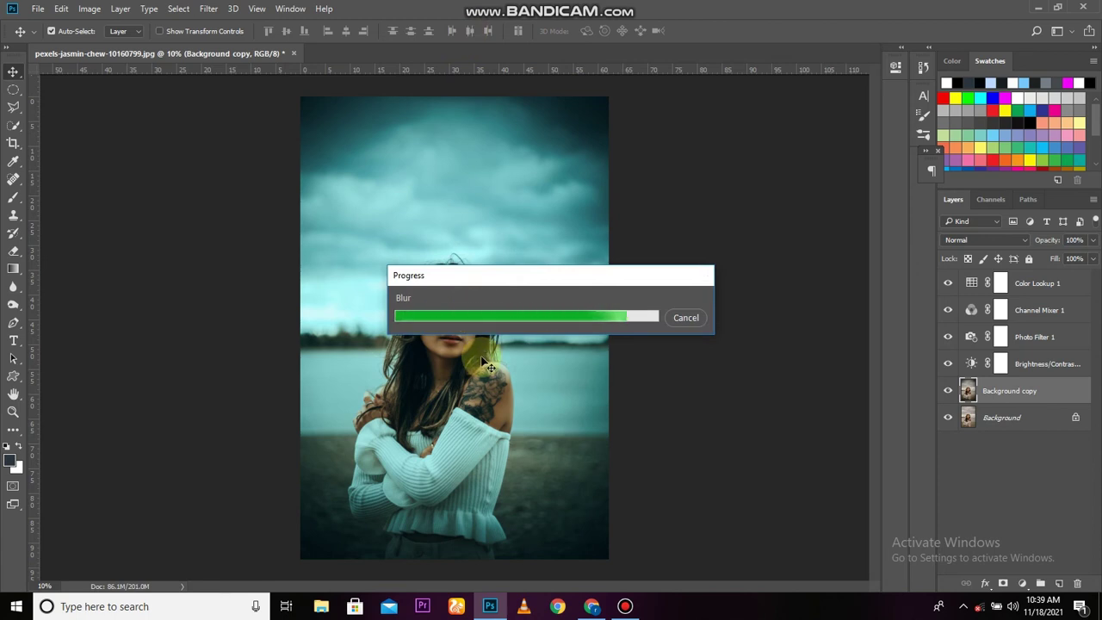
- Zoom in and out to inspect the blurred result, then select the Color Lookup 1 layer
{"action": "scroll", "coordinate": [488, 368], "scroll_direction": "down", "scroll_amount": 1}
{"action": "scroll", "coordinate": [476, 350], "scroll_direction": "up", "scroll_amount": 2}
{"action": "scroll", "coordinate": [476, 350], "scroll_direction": "down", "scroll_amount": 2}
{"action": "scroll", "coordinate": [476, 350], "scroll_direction": "up", "scroll_amount": 1}
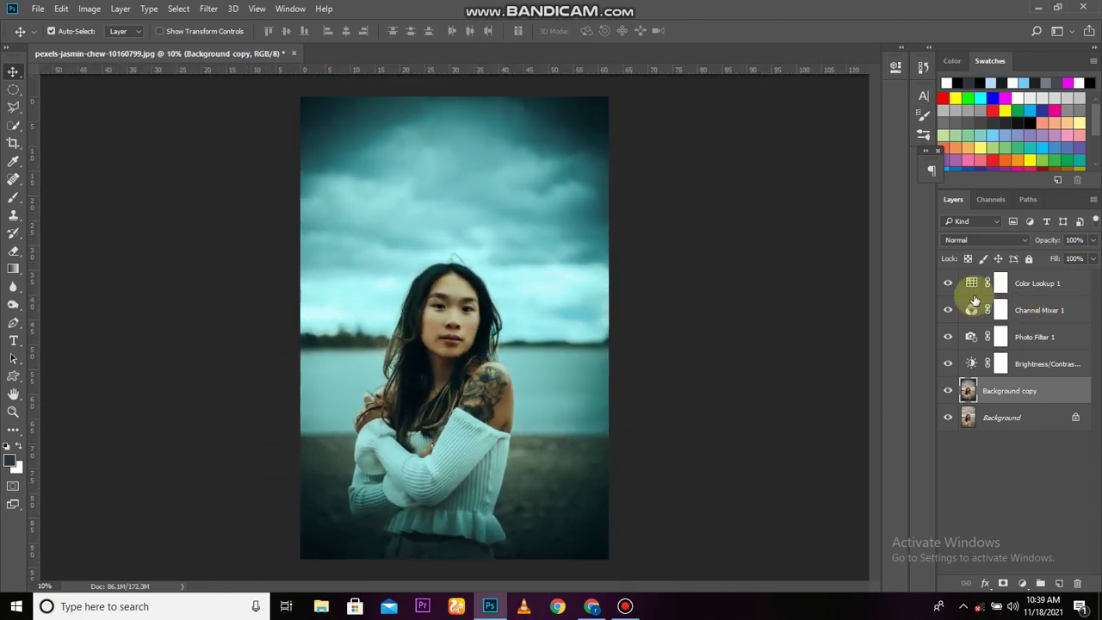
{"action": "left_click", "coordinate": [1036, 285]}
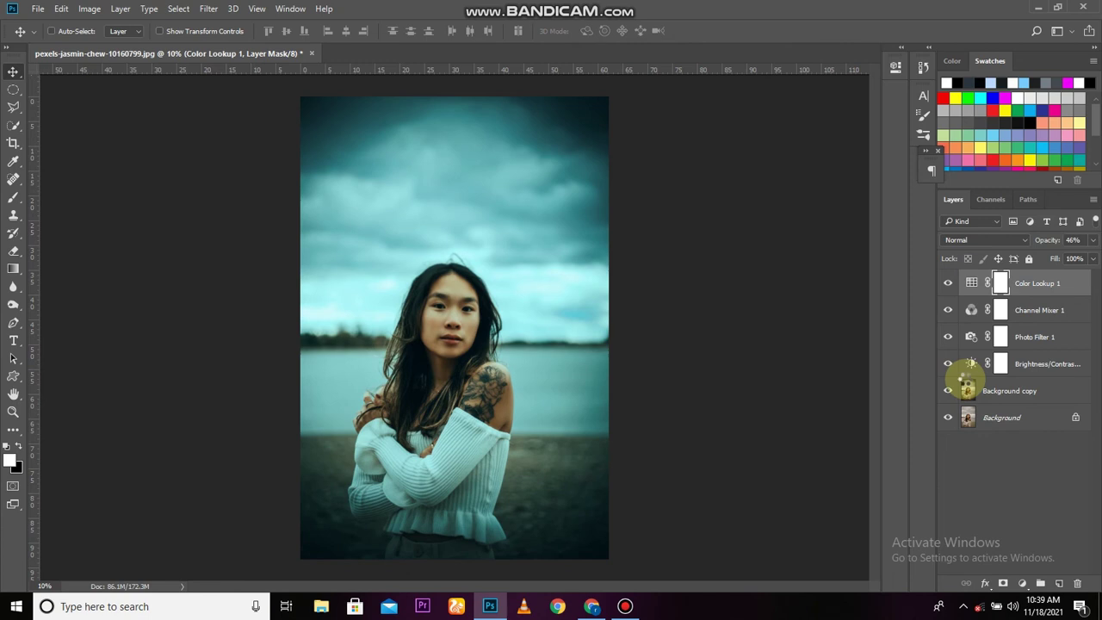
- Stamp visible layers into Layer 1; Camera Raw: Temperature +3, more contrast, Shadows -24, Whites -21, Blacks -16, Clarity +10
{"action": "key", "text": "ctrl+shift+alt+e"}
{"action": "left_click", "coordinate": [221, 10]}
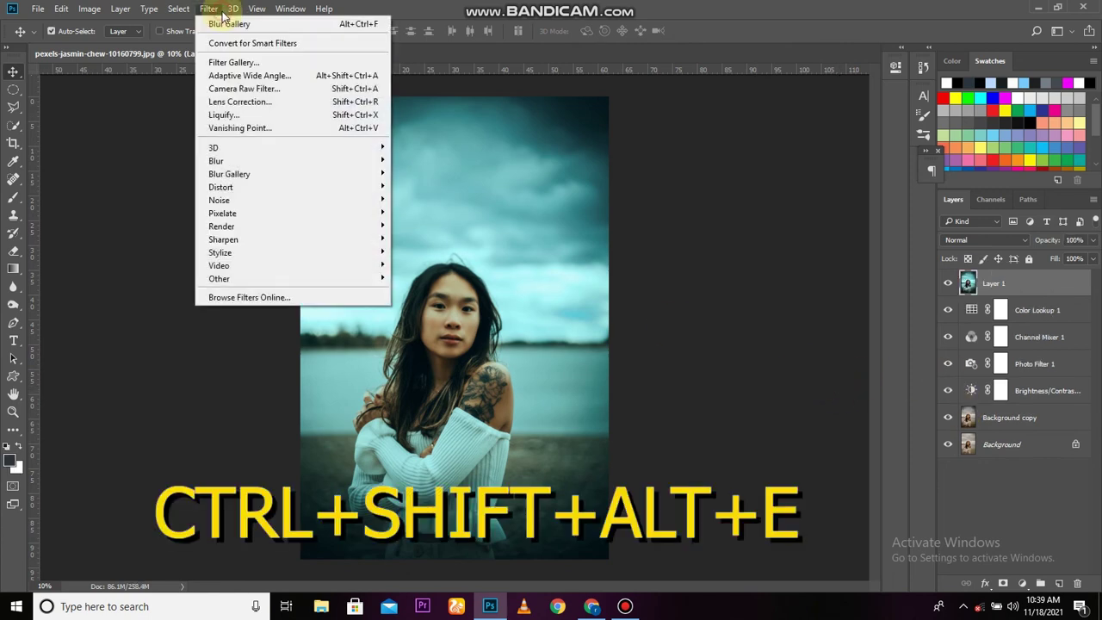
{"action": "mouse_move", "coordinate": [217, 161]}
{"action": "left_click", "coordinate": [420, 207]}
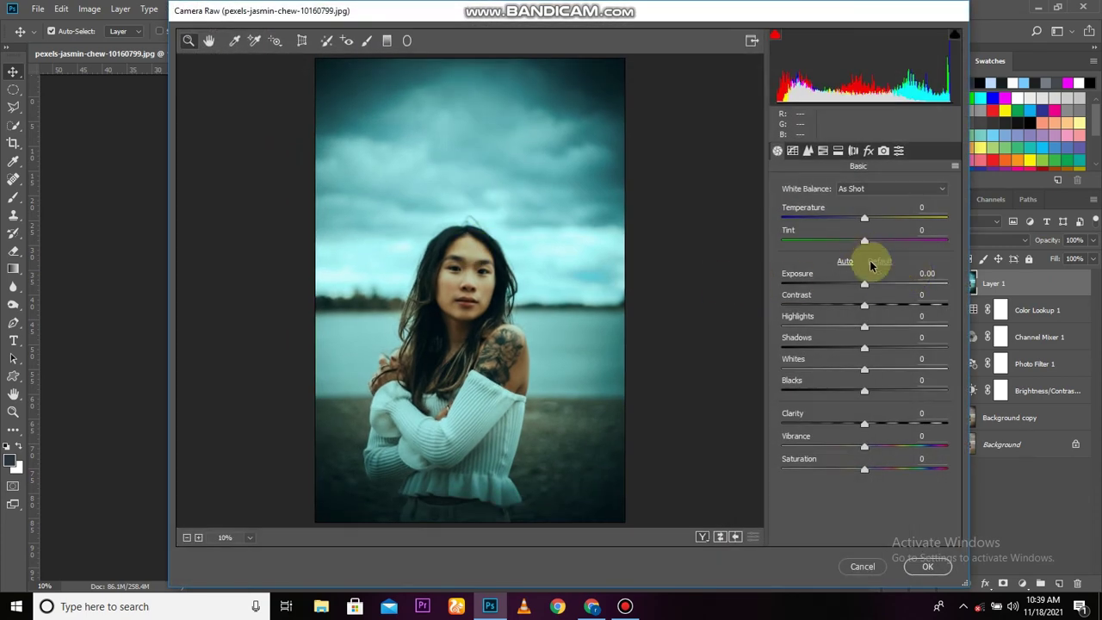
{"action": "left_click_drag", "start_coordinate": [865, 222], "coordinate": [866, 222]}
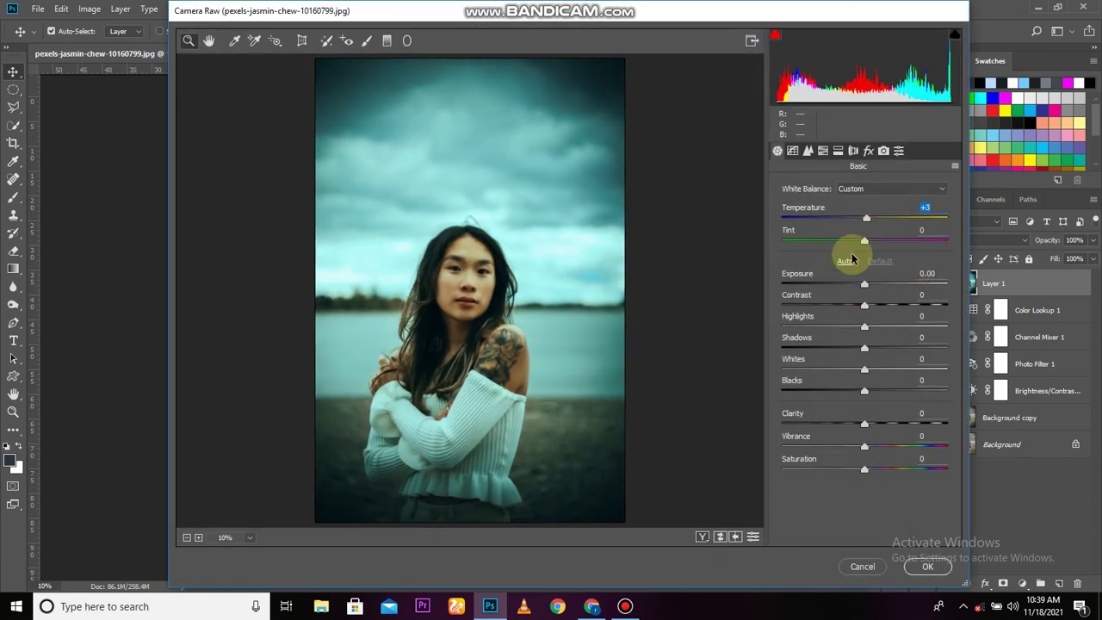
{"action": "mouse_move", "coordinate": [866, 304]}
{"action": "left_mouse_down"}
{"action": "mouse_move", "coordinate": [982, 314]}
{"action": "mouse_move", "coordinate": [882, 321]}
{"action": "mouse_move", "coordinate": [942, 326]}
{"action": "mouse_move", "coordinate": [823, 345]}
{"action": "mouse_move", "coordinate": [903, 352]}
{"action": "mouse_move", "coordinate": [840, 357]}
{"action": "mouse_move", "coordinate": [942, 364]}
{"action": "mouse_move", "coordinate": [847, 370]}
{"action": "mouse_move", "coordinate": [906, 393]}
{"action": "mouse_move", "coordinate": [851, 390]}
{"action": "mouse_move", "coordinate": [877, 428]}
{"action": "left_mouse_up"}
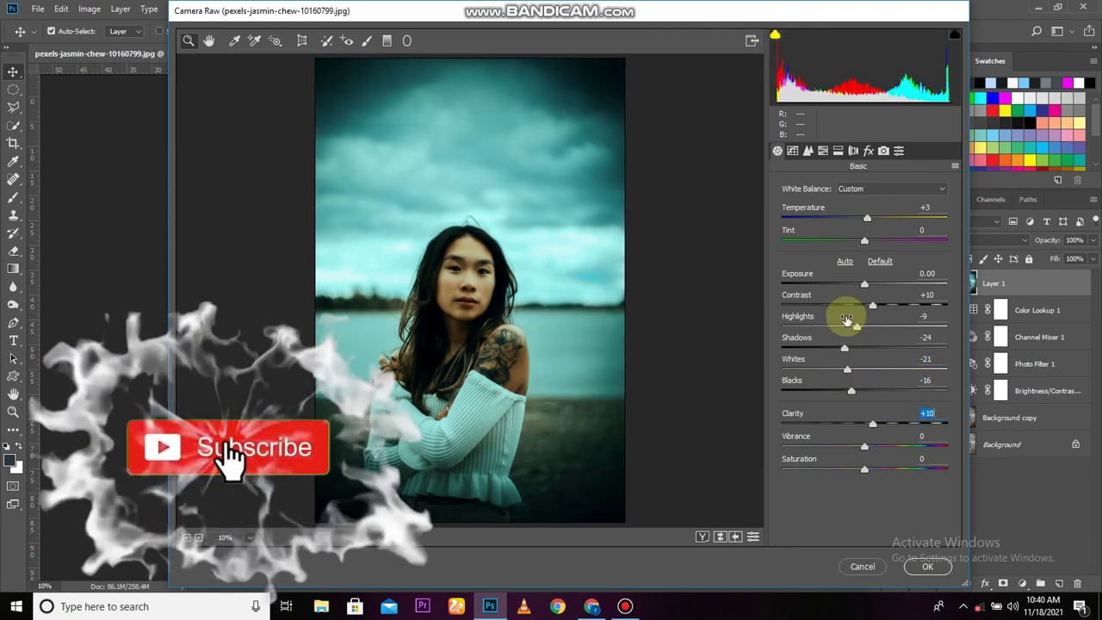
{"action": "left_click", "coordinate": [917, 568]}
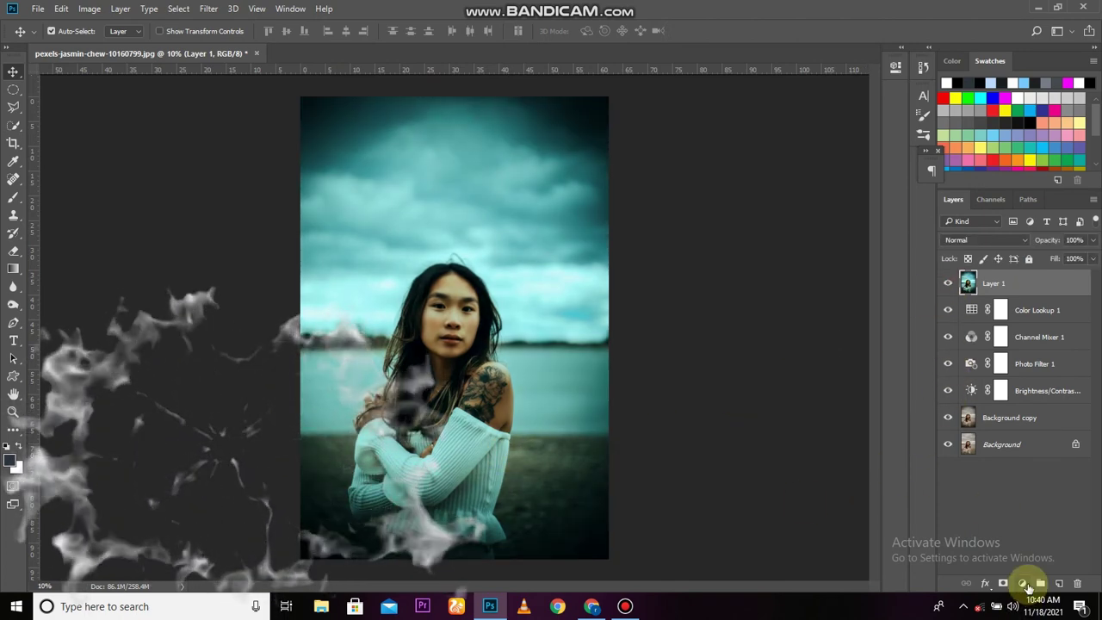
- Add a Curves 1 adjustment layer with lifted highlights and a lowered shadow point
{"action": "left_click", "coordinate": [1022, 583]}
{"action": "left_click", "coordinate": [990, 364]}
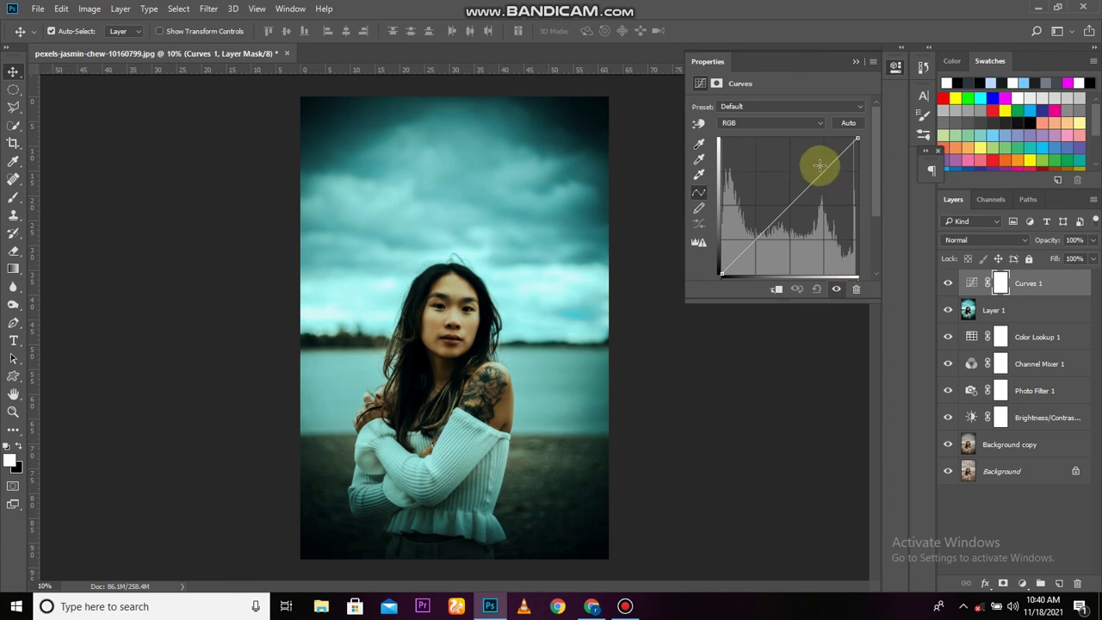
{"action": "left_click_drag", "start_coordinate": [820, 165], "coordinate": [824, 168]}
{"action": "left_click", "coordinate": [751, 237]}
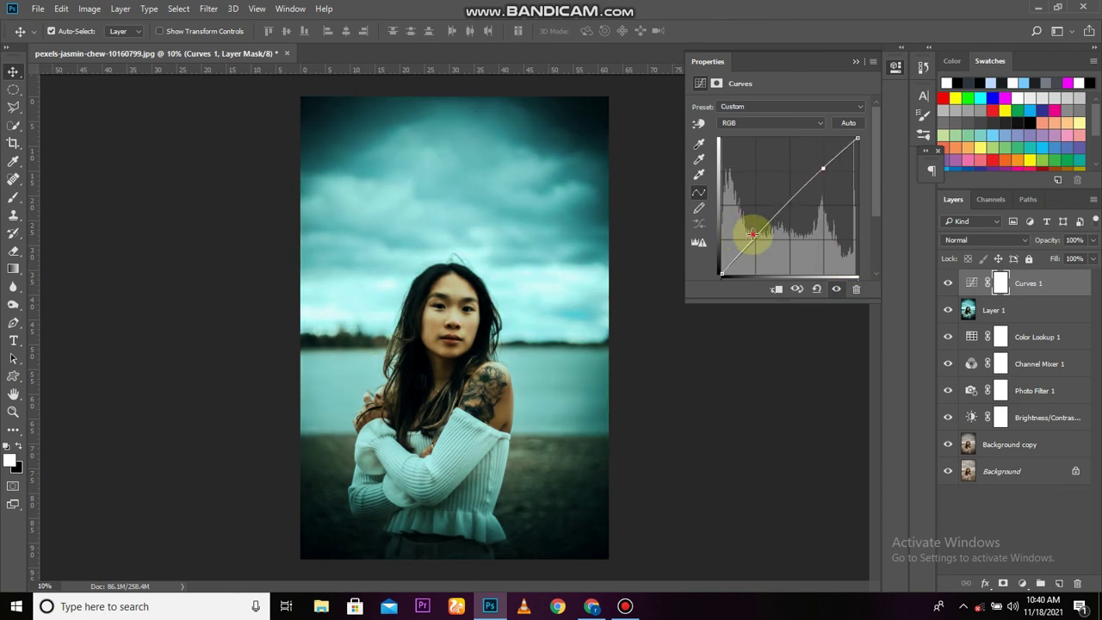
{"action": "left_click", "coordinate": [857, 63]}
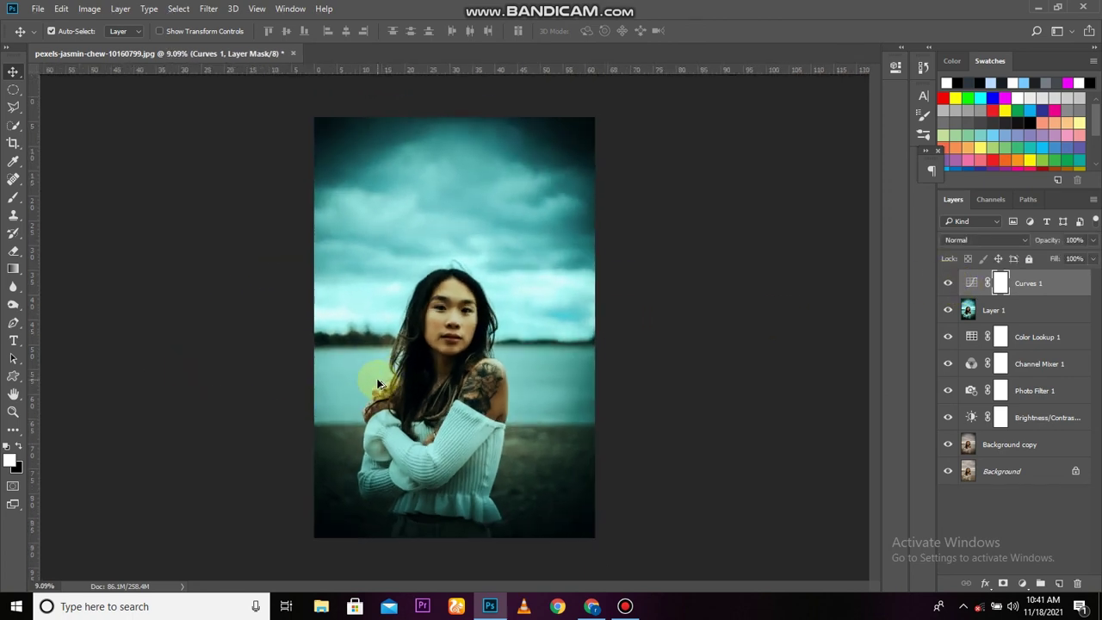
{"action": "scroll", "coordinate": [371, 386], "scroll_direction": "down", "scroll_amount": 1}
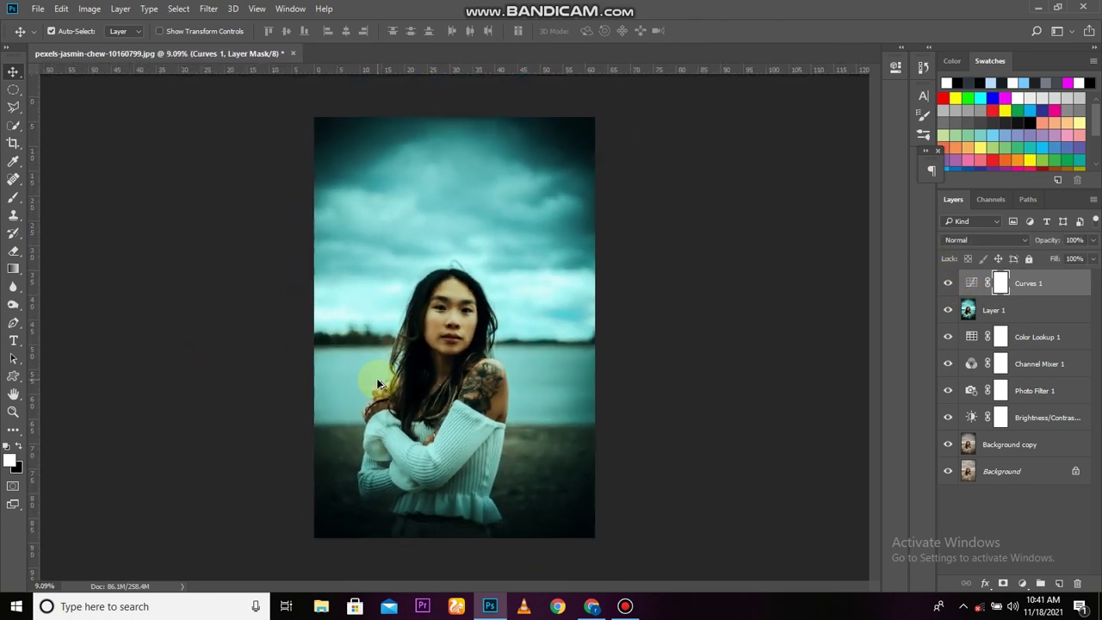